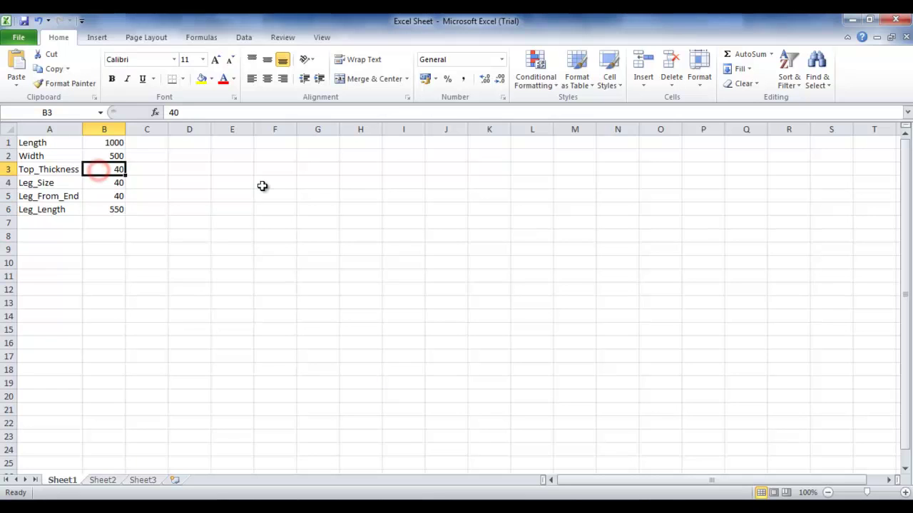
# Enter 50 for Top_Thickness in the Excel sheet and return to the Inventor table model.
pyautogui.write('50')
pyautogui.press('Return')
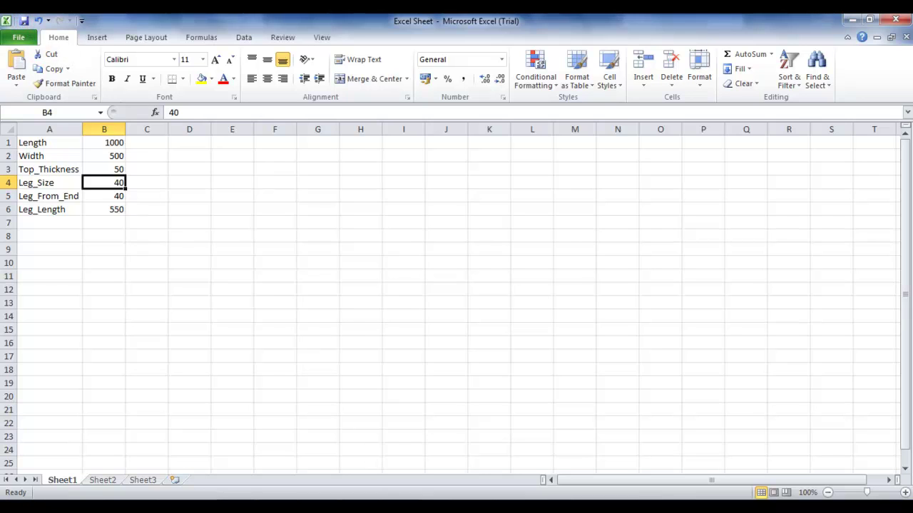
pyautogui.hotkey('alt', 'Tab')
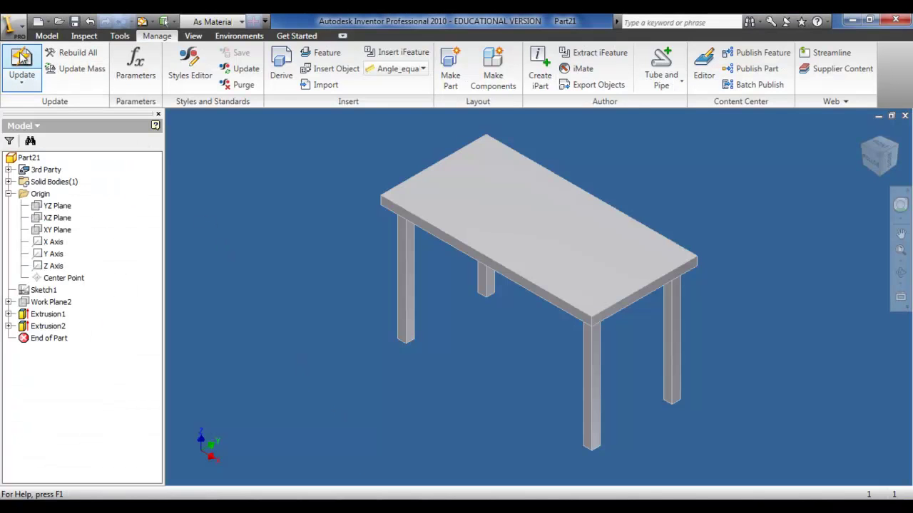
# Update the Inventor table to the 50 mm top thickness, then go back to Excel.
pyautogui.click(21, 57)
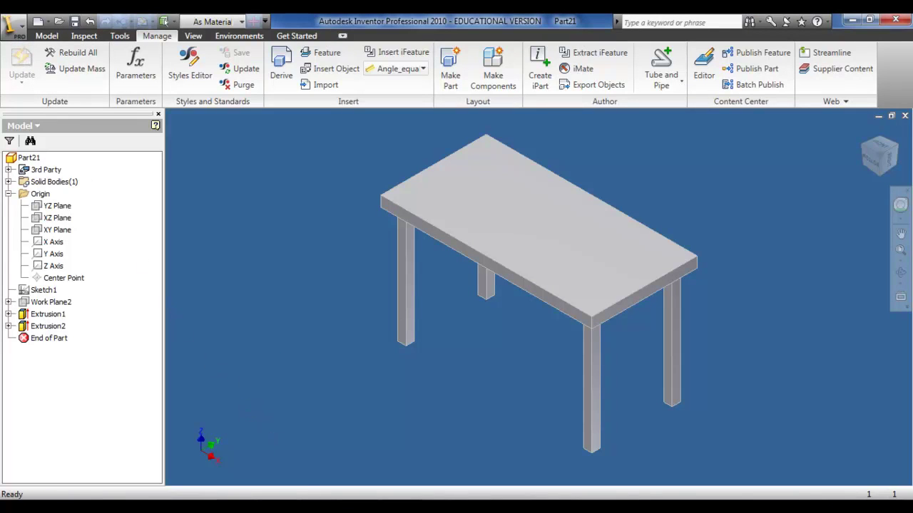
pyautogui.hotkey('alt', 'Tab')
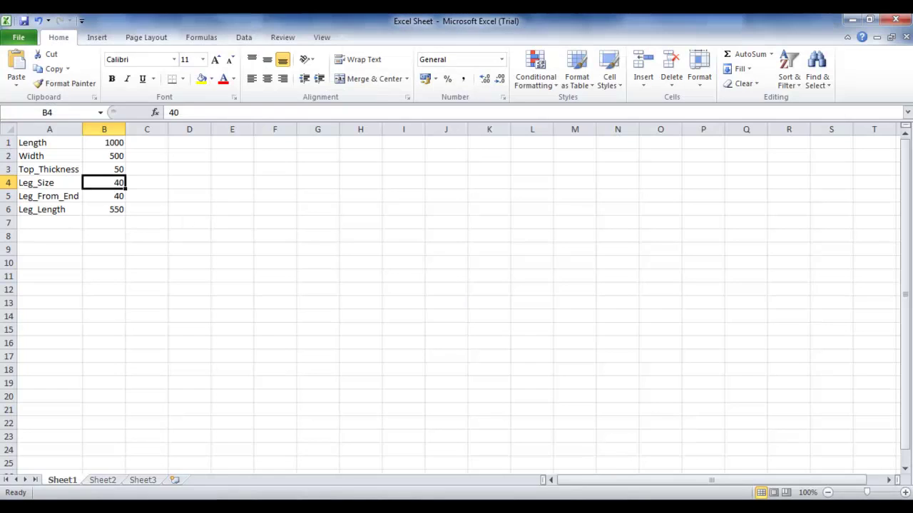
# Enter the formula =B1-(B5*2)-(B4*2) in B7 so it shows 840.
pyautogui.click(98, 220)
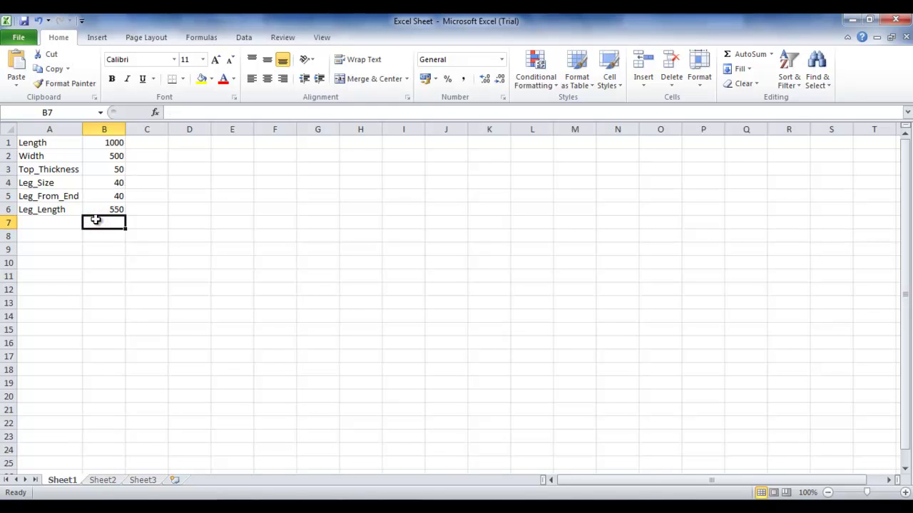
pyautogui.write('=')
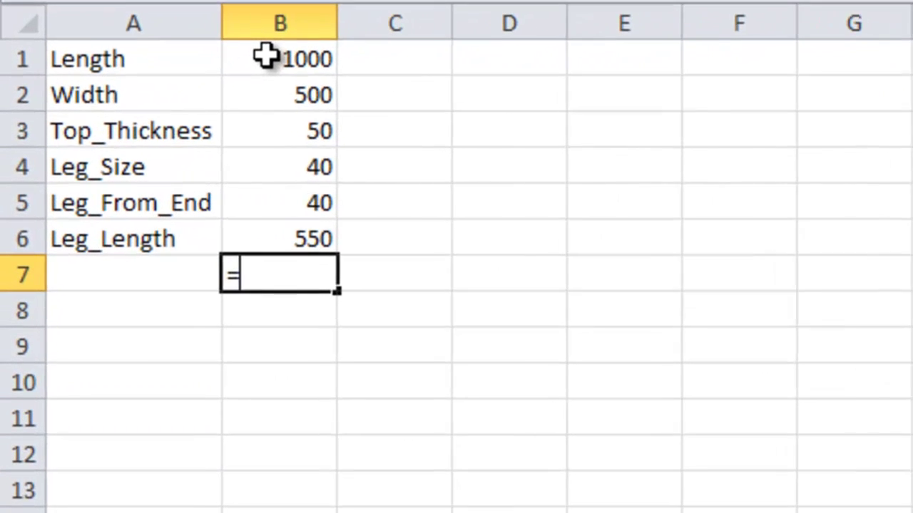
pyautogui.click(99, 142)
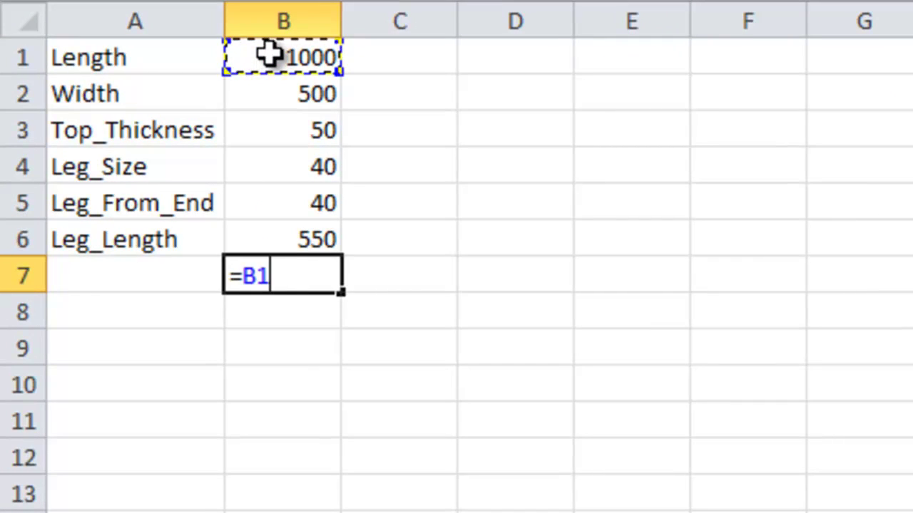
pyautogui.write('-')
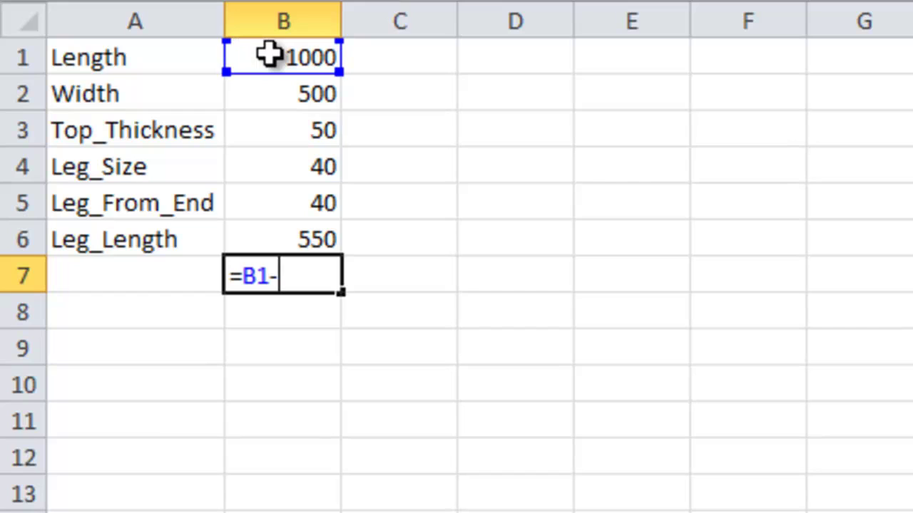
pyautogui.write('(')
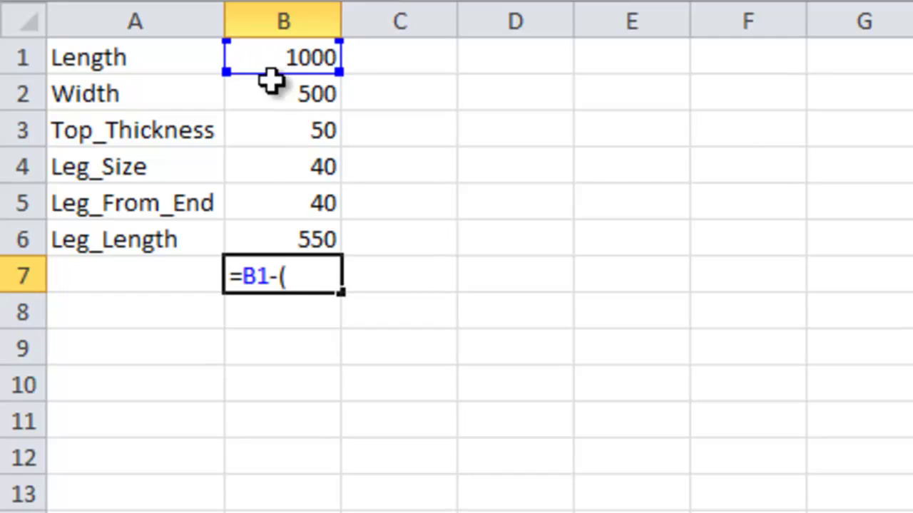
pyautogui.click(294, 204)
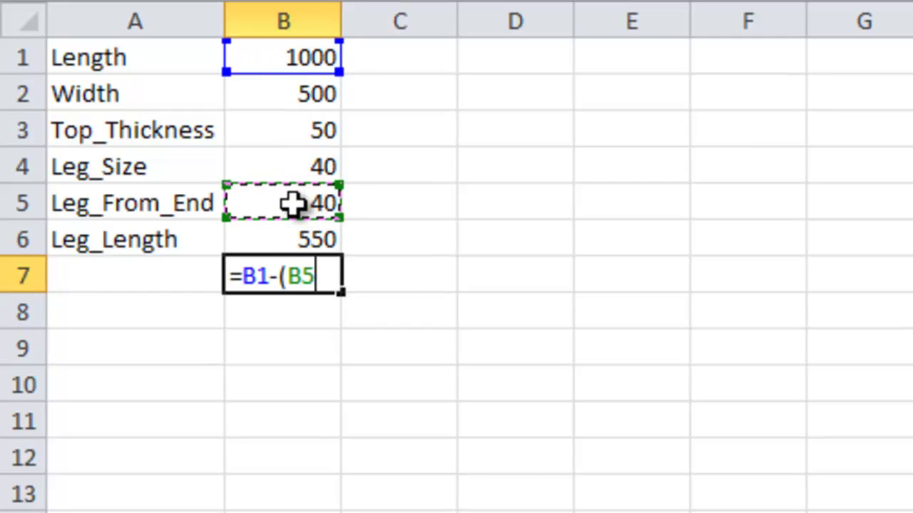
pyautogui.write('*2')
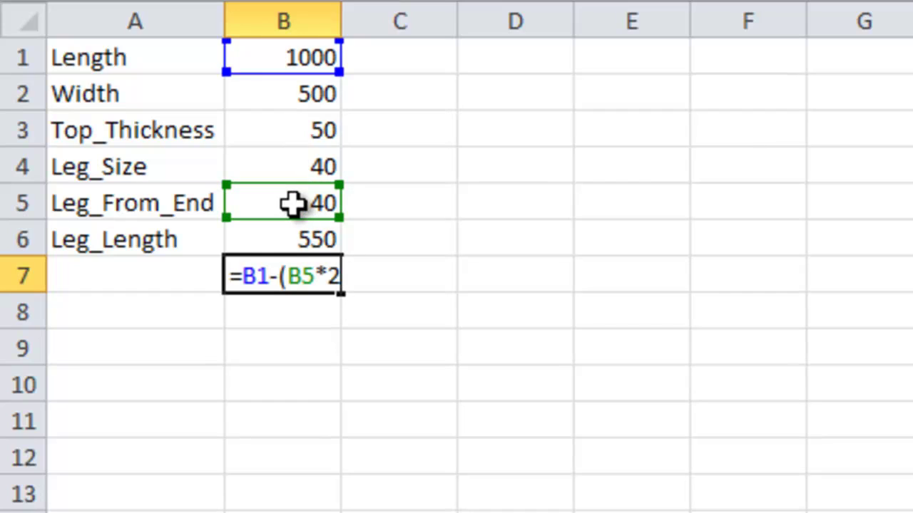
pyautogui.write(')-(')
pyautogui.click(295, 156)
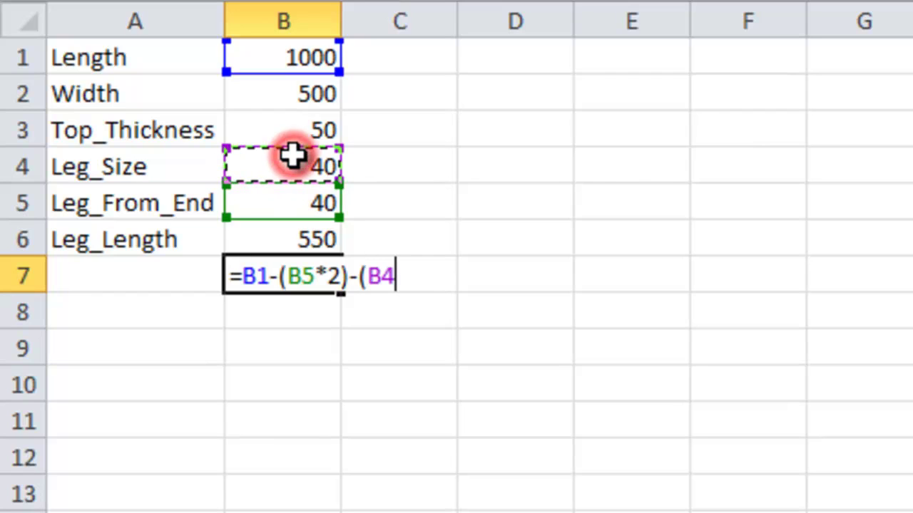
pyautogui.write('*2')
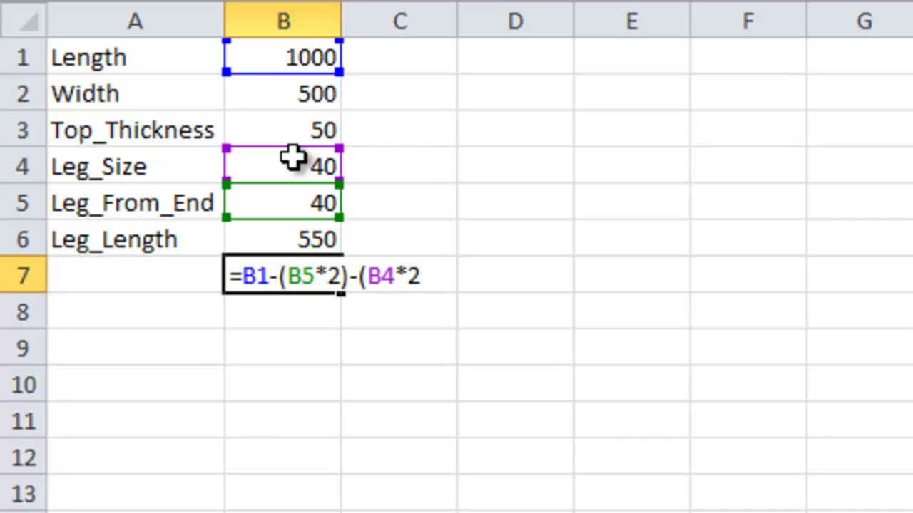
pyautogui.write(')')
pyautogui.press('Return')
# Label A7 Side_Rail_Length and A8 Side_Rail_Thickness, autofitting column A to the labels.
pyautogui.click(151, 270)
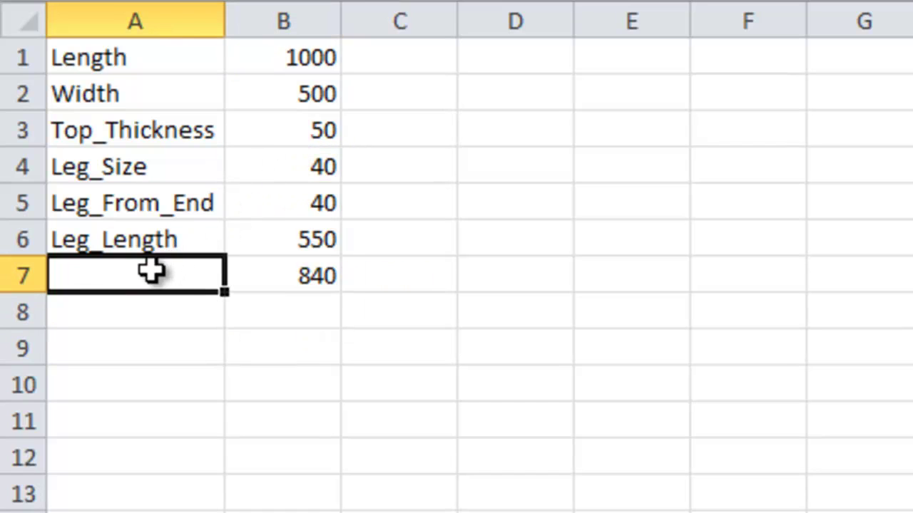
pyautogui.write('S')
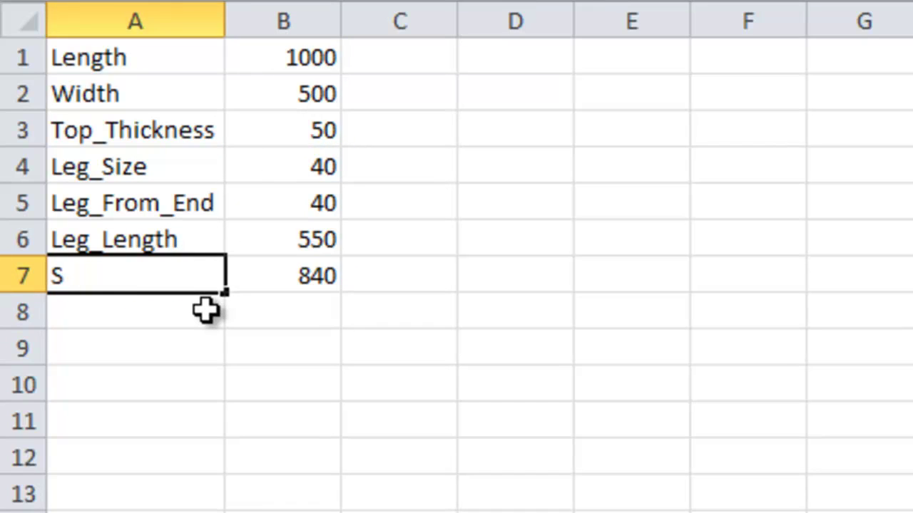
pyautogui.write('ide_')
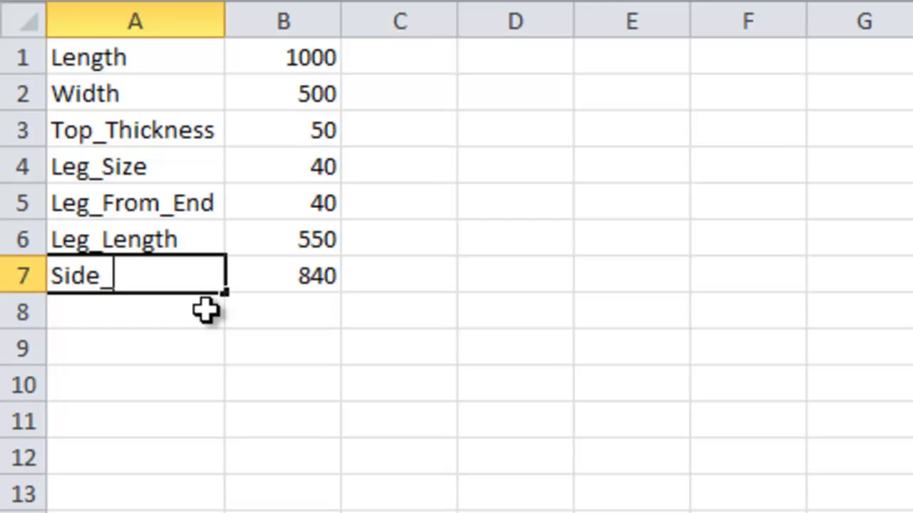
pyautogui.write('Rail_Length')
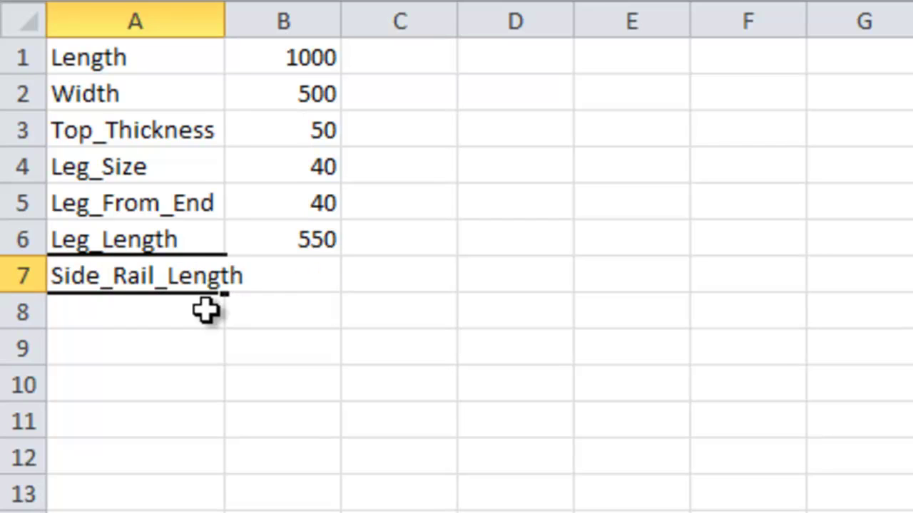
pyautogui.press('Return')
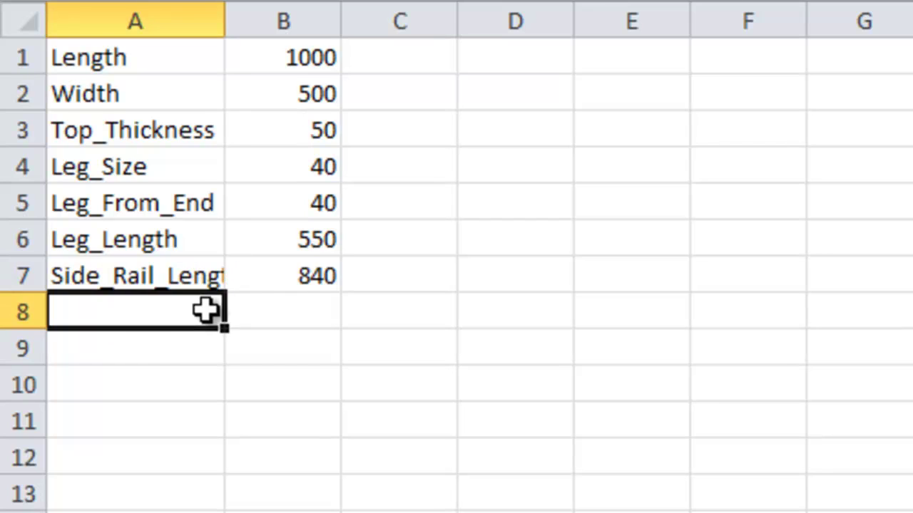
pyautogui.doubleClick(226, 11)
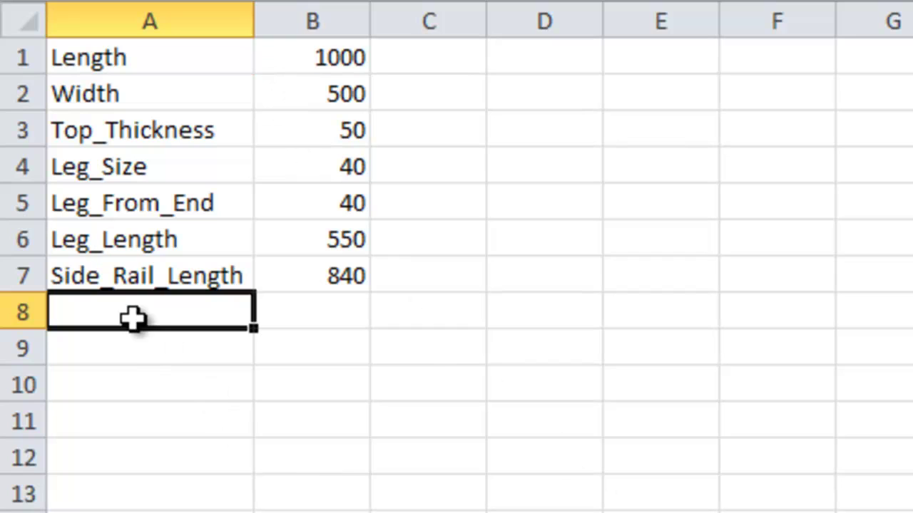
pyautogui.write('S')
pyautogui.press('Return')
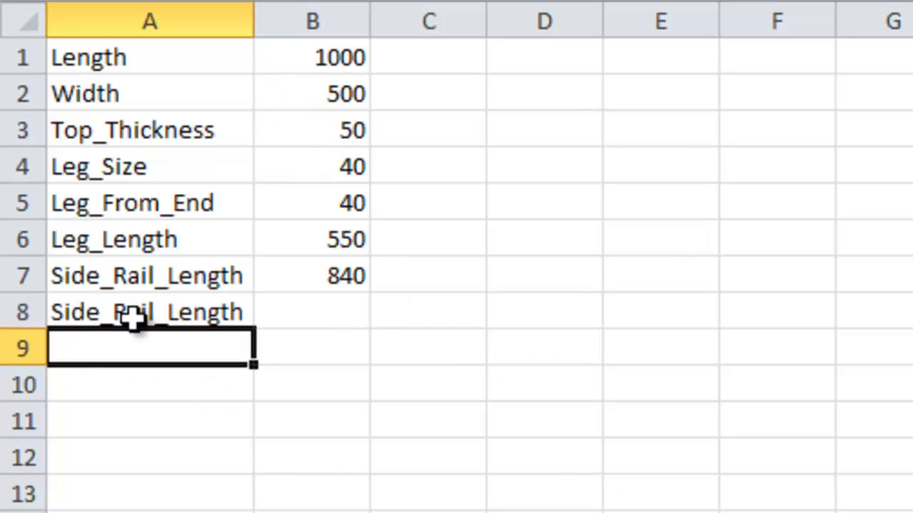
pyautogui.click(227, 312)
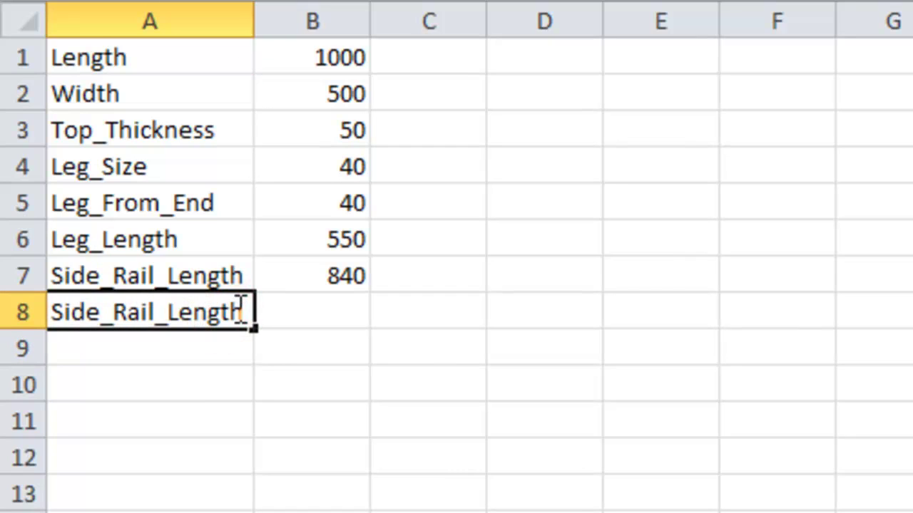
pyautogui.doubleClick(241, 311)
pyautogui.press('BackSpace')
pyautogui.press('BackSpace')
pyautogui.press('BackSpace')
pyautogui.press('BackSpace')
pyautogui.press('BackSpace')
pyautogui.press('BackSpace')
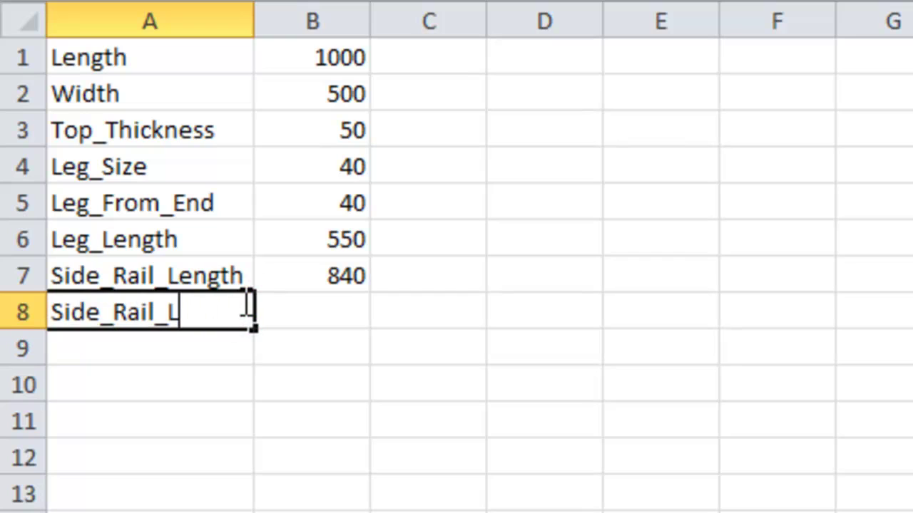
pyautogui.write('Thickness')
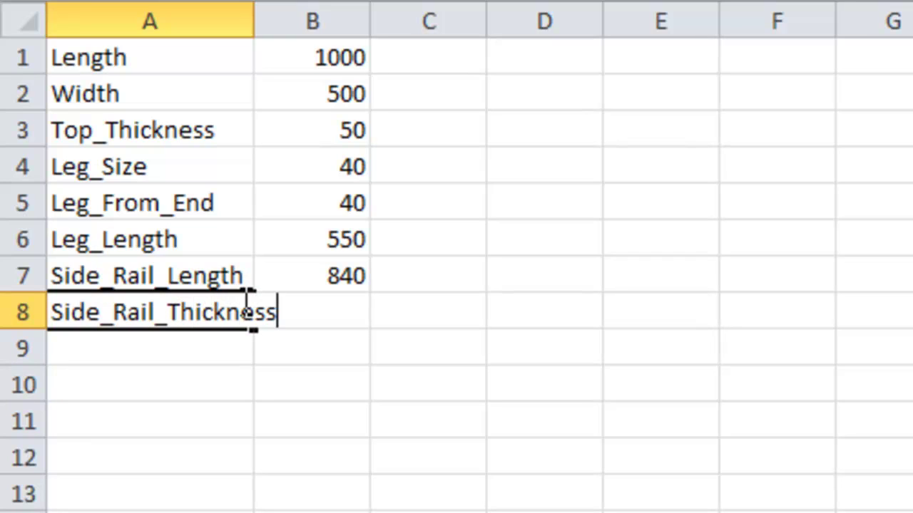
pyautogui.press('Return')
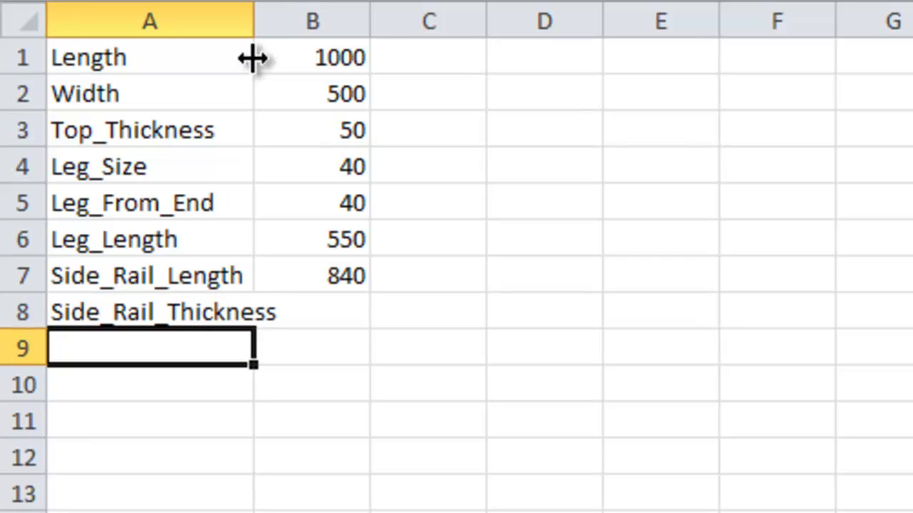
pyautogui.doubleClick(252, 18)
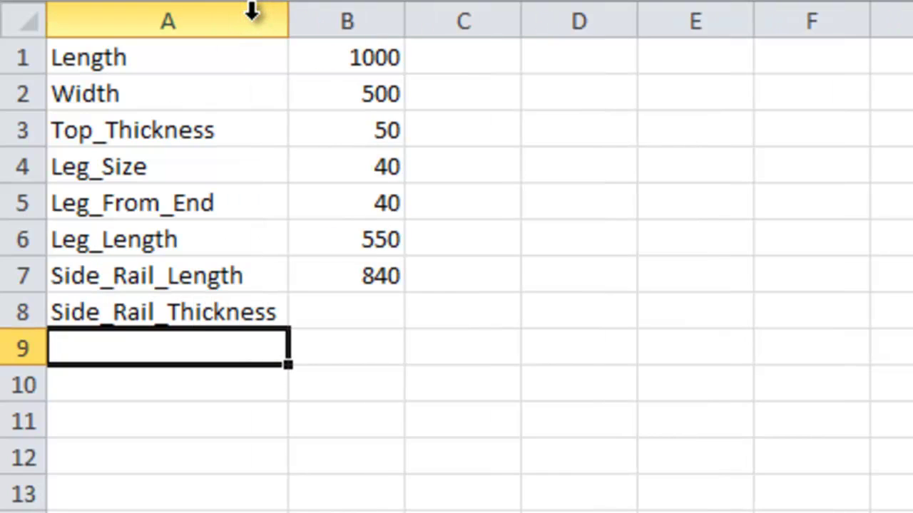
# Enter =B4/2 in B8 so Side_Rail_Thickness evaluates to 20.
pyautogui.click(336, 311)
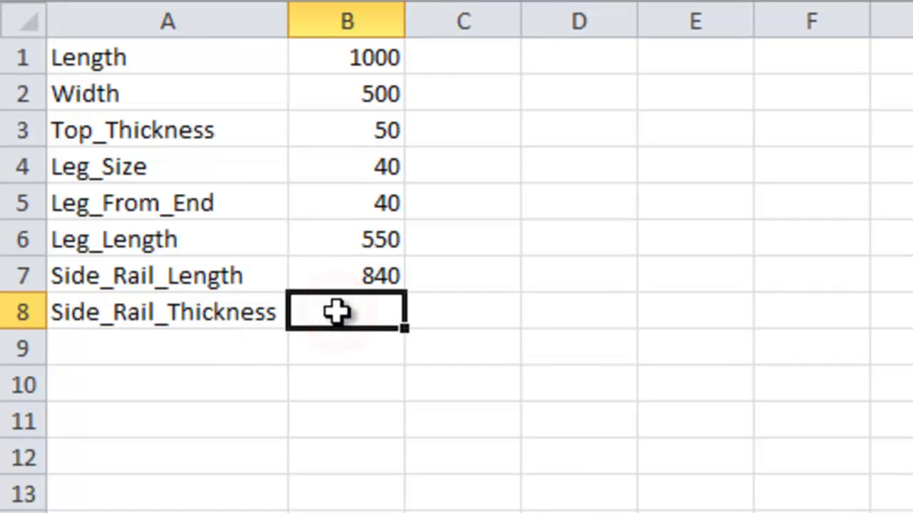
pyautogui.write('=')
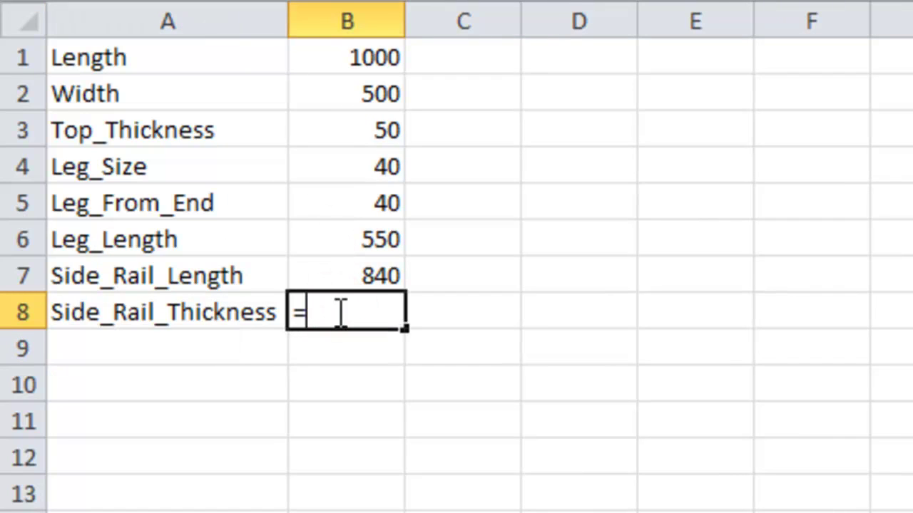
pyautogui.click(347, 166)
pyautogui.write('/2')
pyautogui.press('Return')
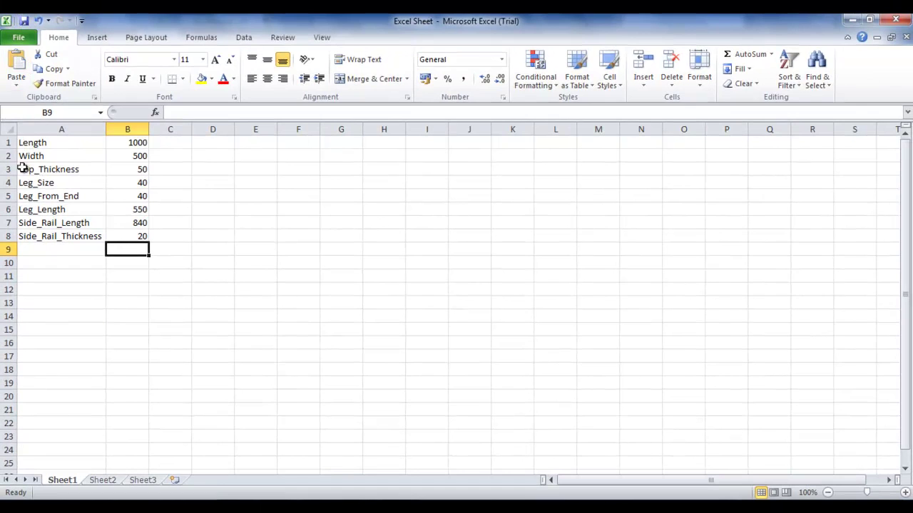
pyautogui.click(42, 248)
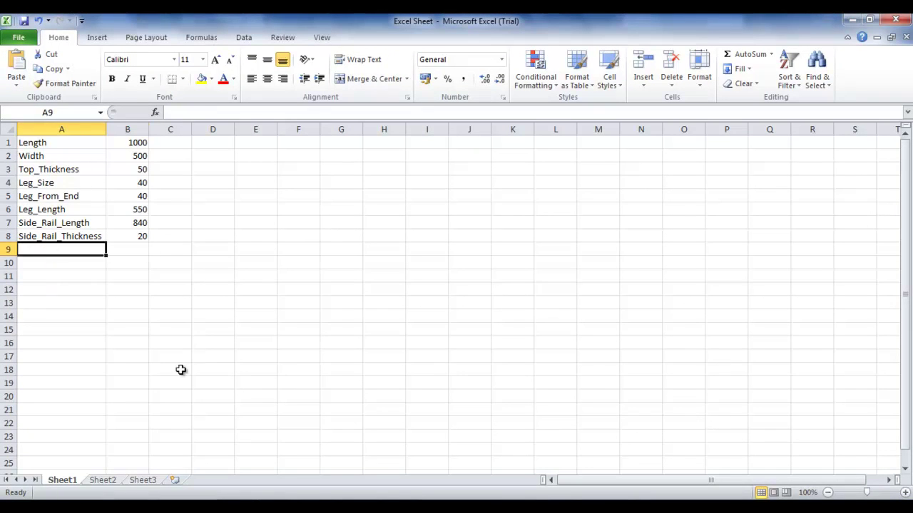
# Rebuild the Inventor table part so it picks up the new side-rail parameters.
pyautogui.hotkey('alt', 'Tab')
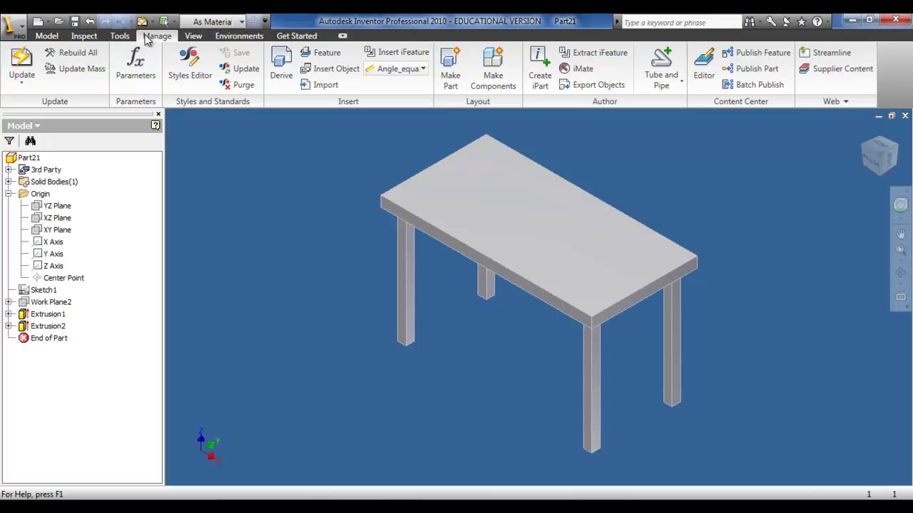
pyautogui.click(25, 63)
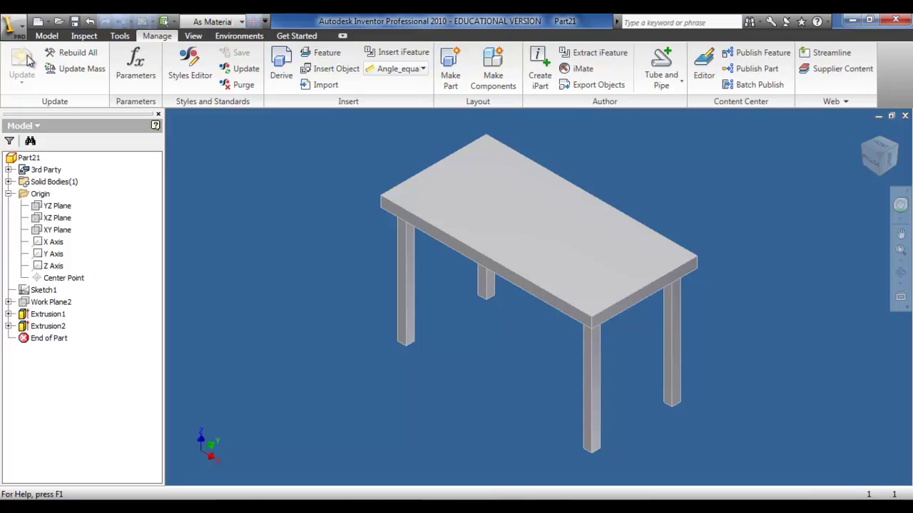
# Edit Sketch1 and view it from the FRONT, zoomed to fit the window.
pyautogui.rightClick(40, 291)
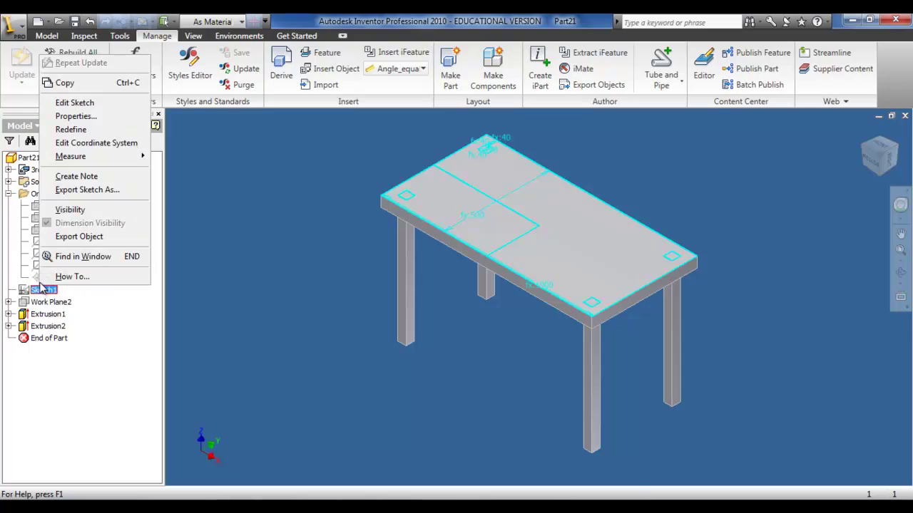
pyautogui.click(72, 105)
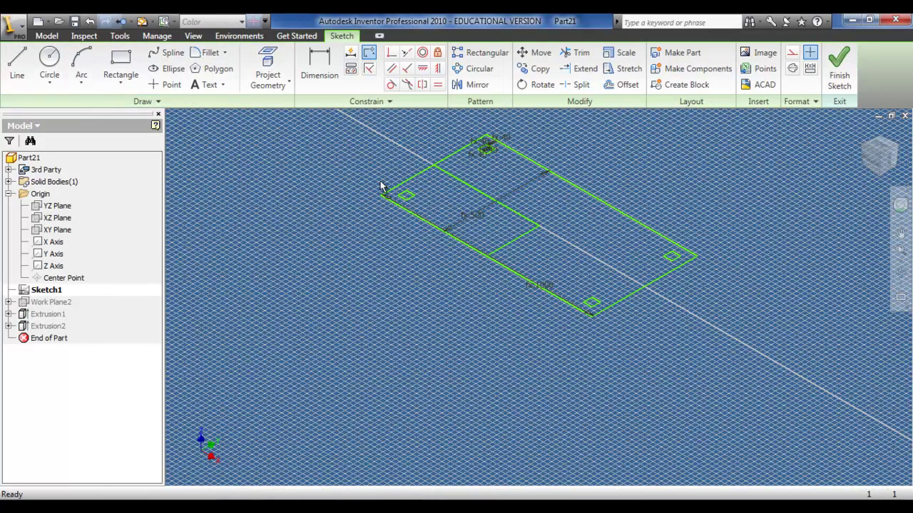
pyautogui.click(885, 140)
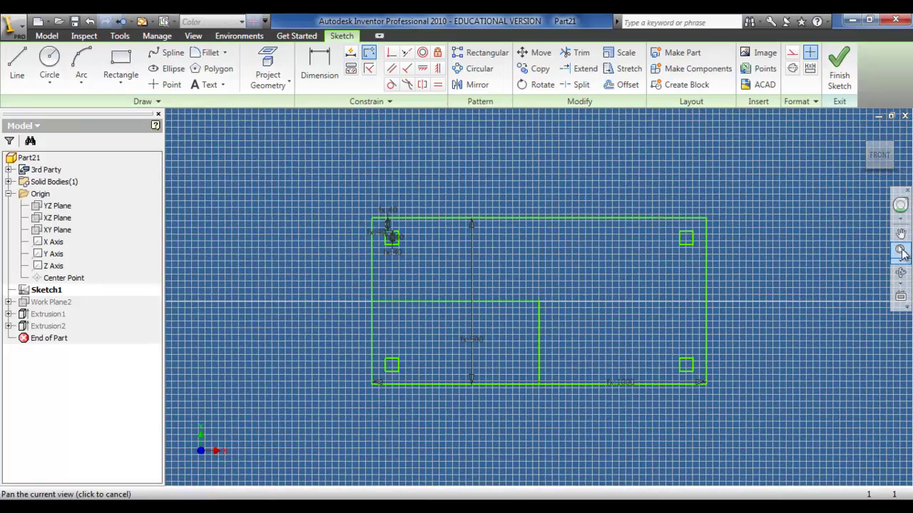
pyautogui.click(899, 249)
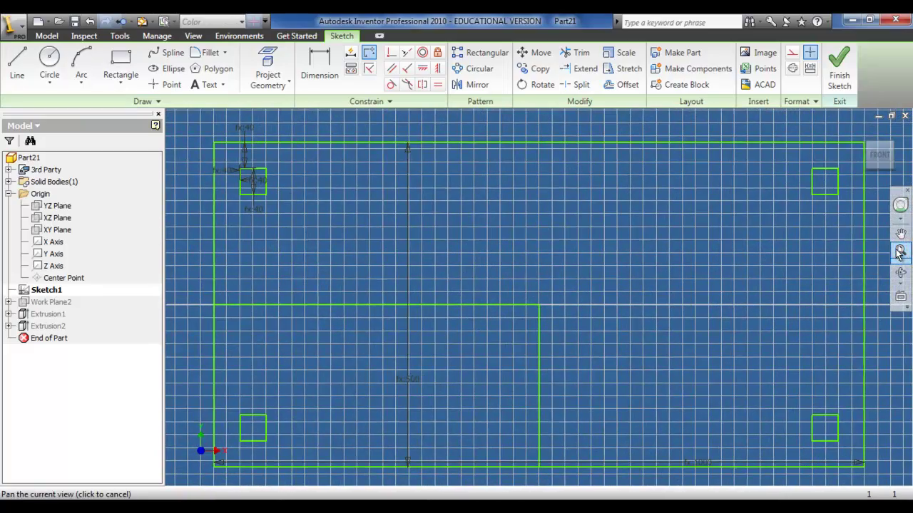
# Draw a rectangle between the lower legs with its height set to Side_Rail_Thickness.
pyautogui.click(121, 82)
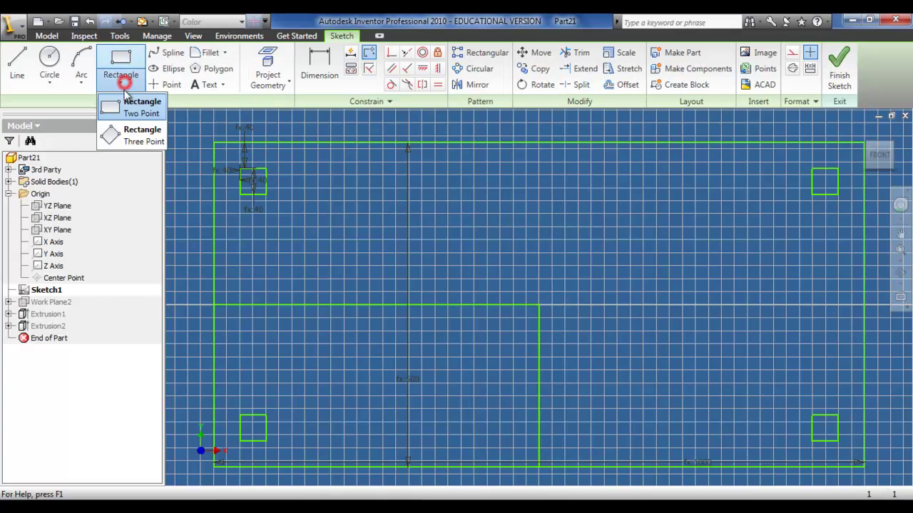
pyautogui.click(123, 102)
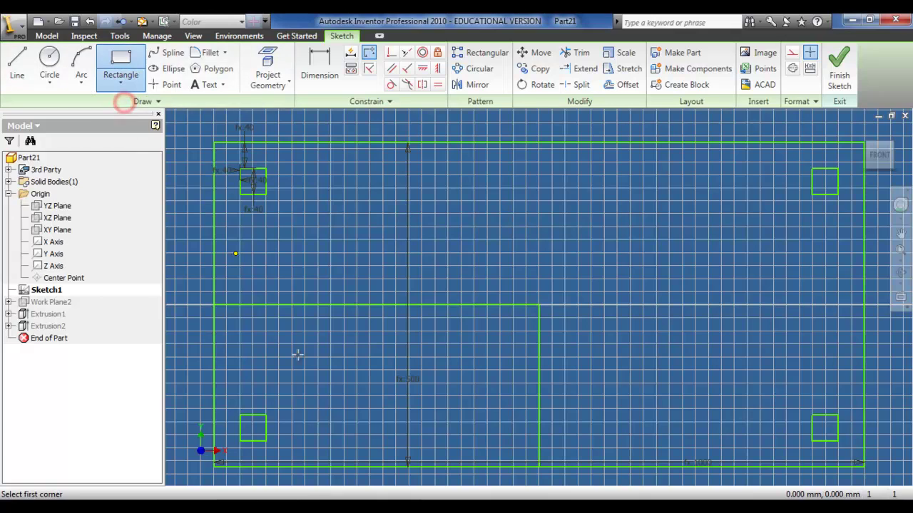
pyautogui.click(266, 442)
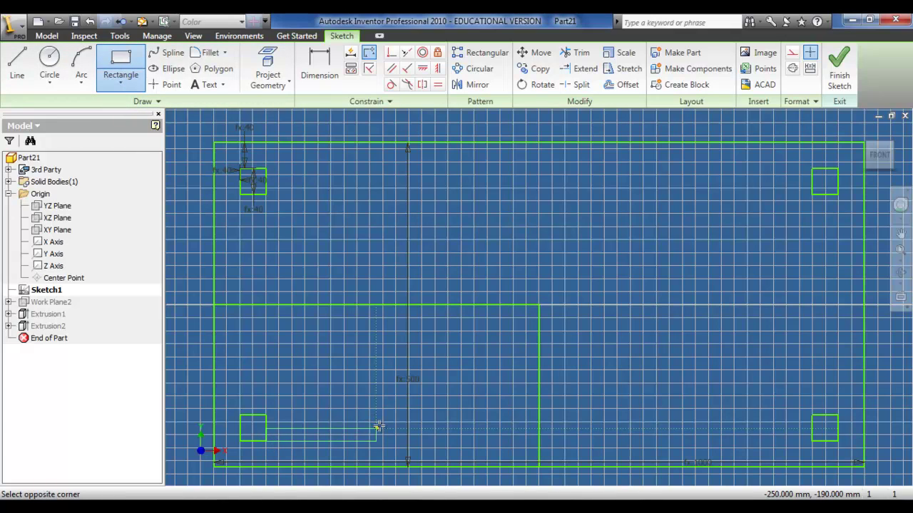
pyautogui.click(448, 393)
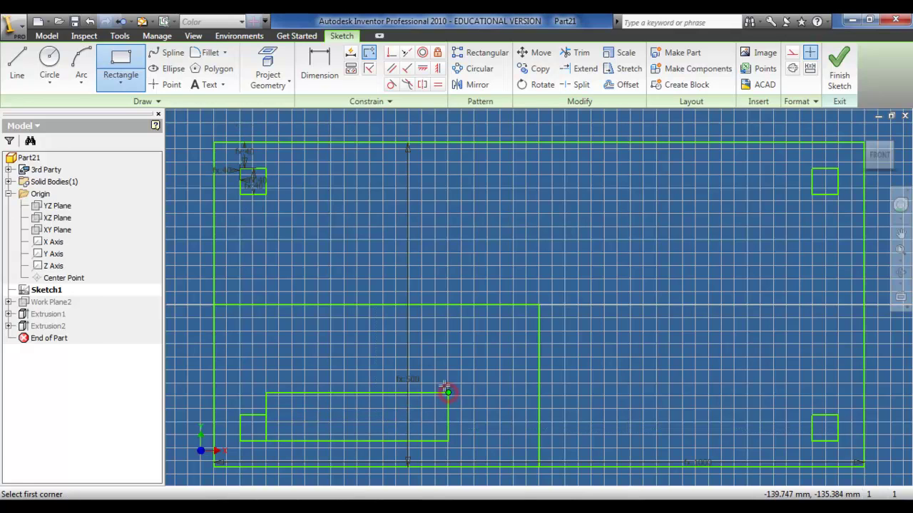
pyautogui.click(319, 71)
pyautogui.click(316, 440)
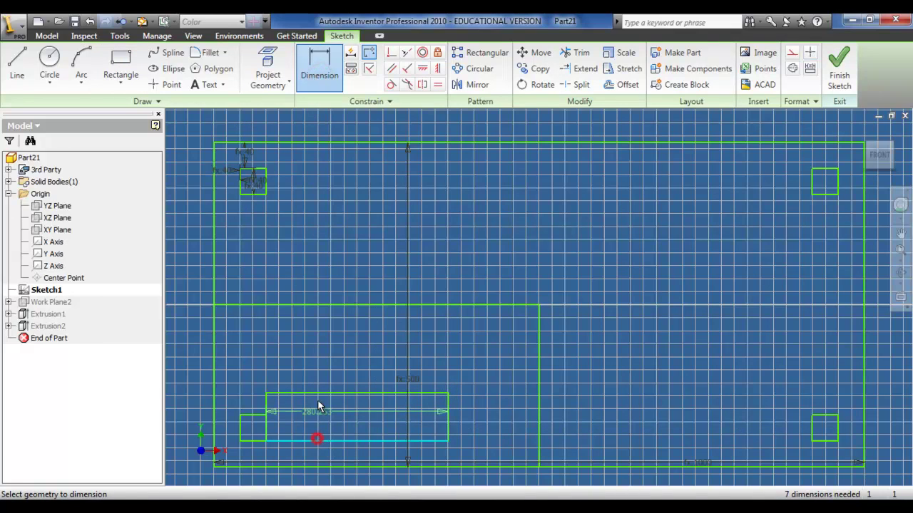
pyautogui.click(319, 398)
pyautogui.click(316, 420)
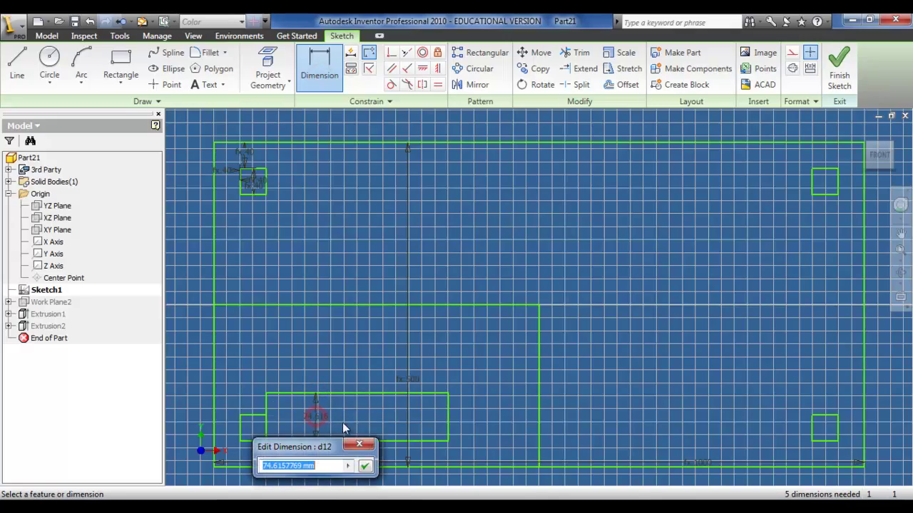
pyautogui.click(349, 466)
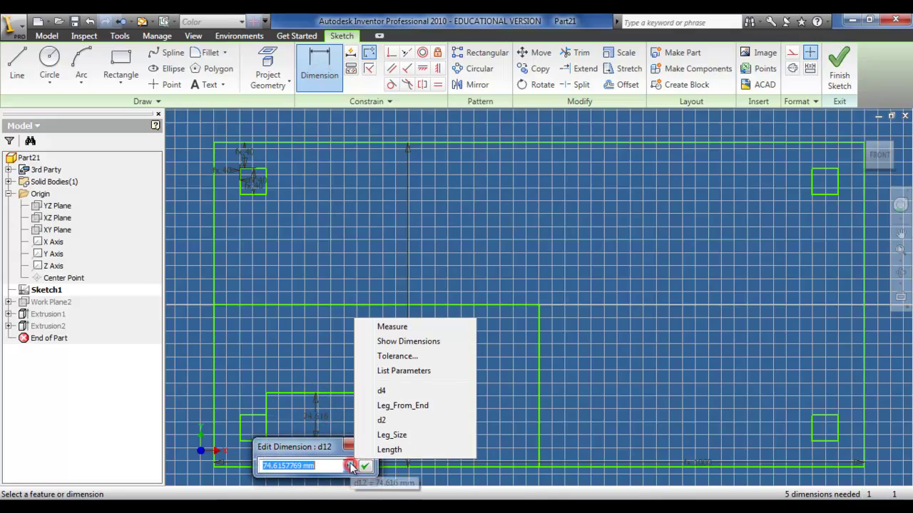
pyautogui.click(395, 370)
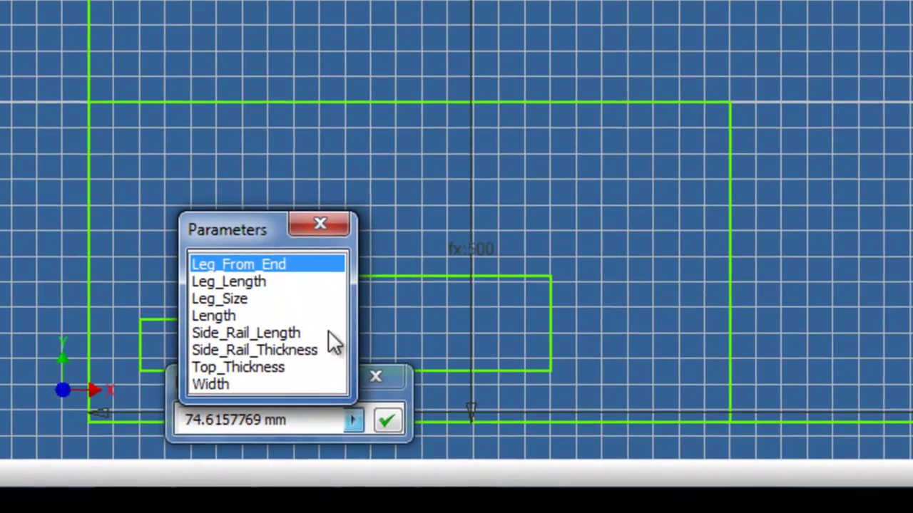
pyautogui.click(297, 395)
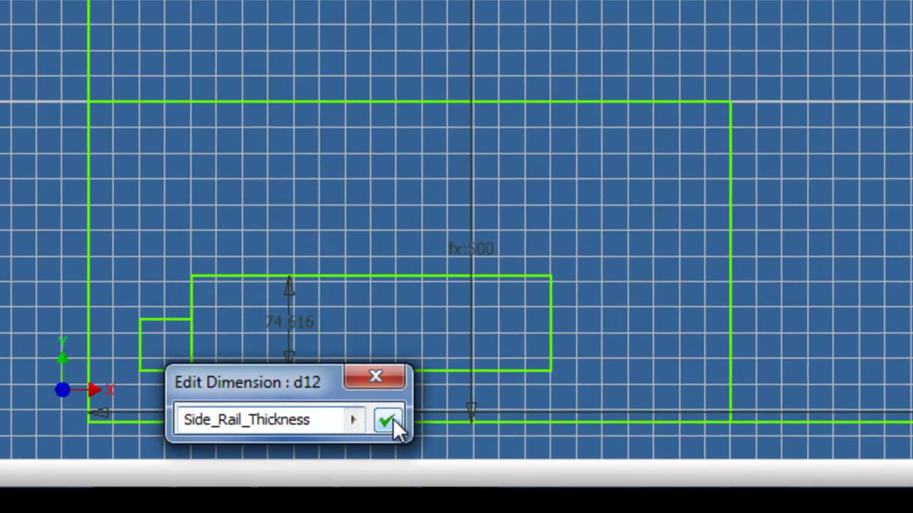
pyautogui.click(390, 421)
# Dimension the rail's length to the Side_Rail_Length parameter.
pyautogui.press('d')
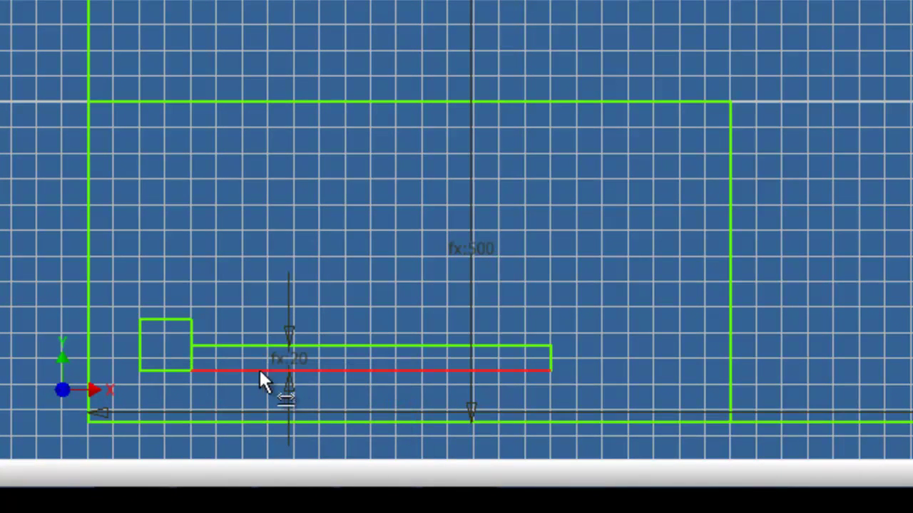
pyautogui.click(191, 355)
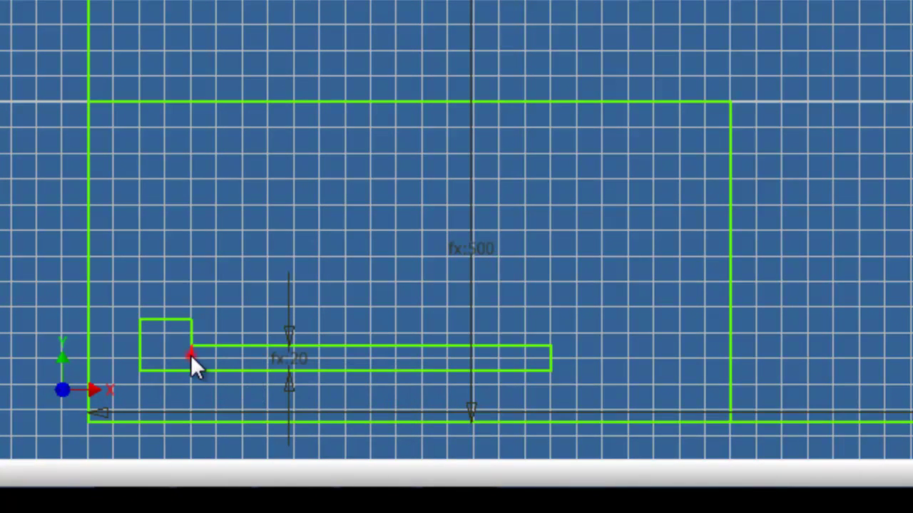
pyautogui.click(550, 354)
pyautogui.click(512, 357)
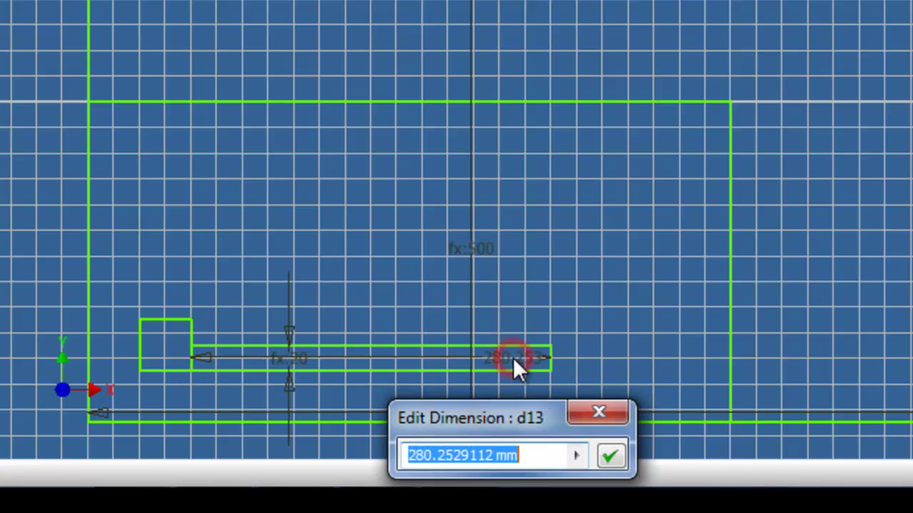
pyautogui.click(576, 455)
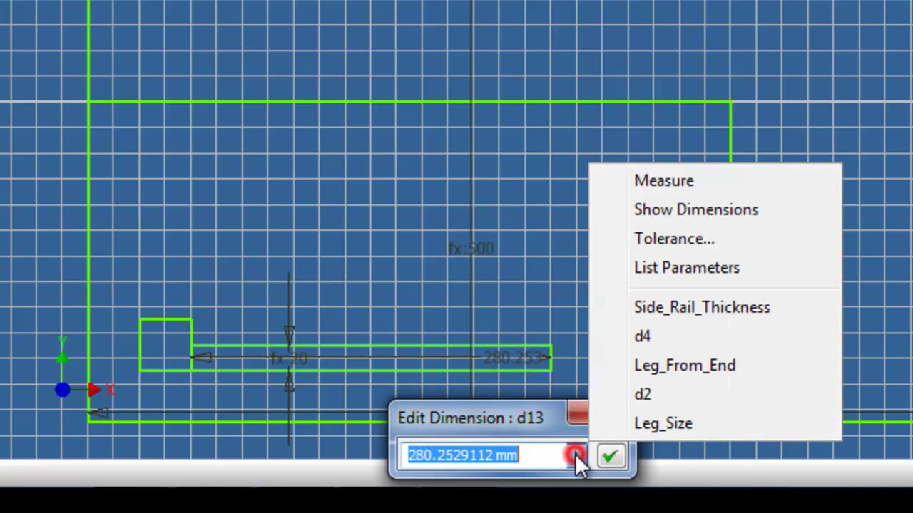
pyautogui.click(647, 269)
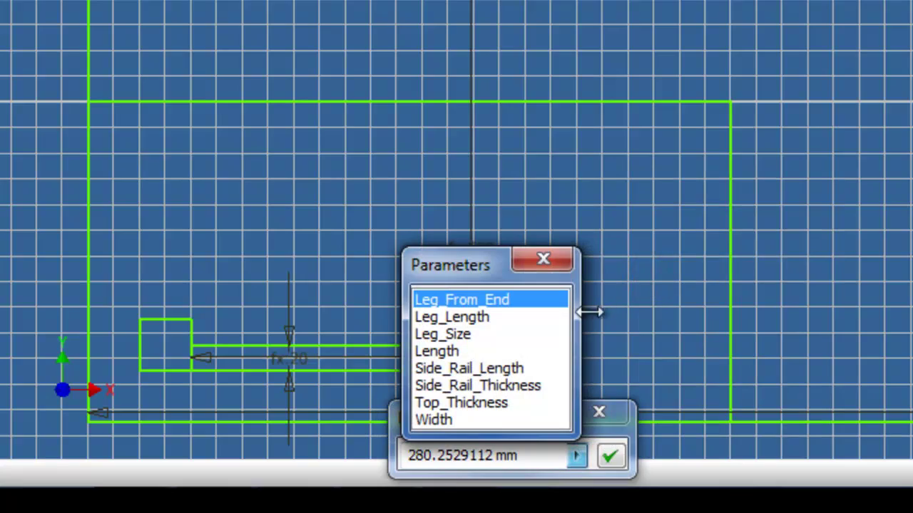
pyautogui.click(507, 369)
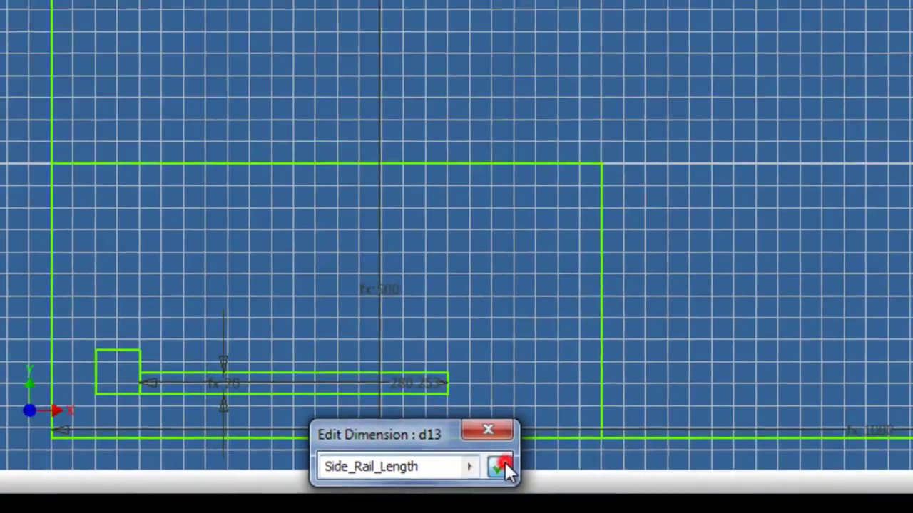
pyautogui.click(610, 454)
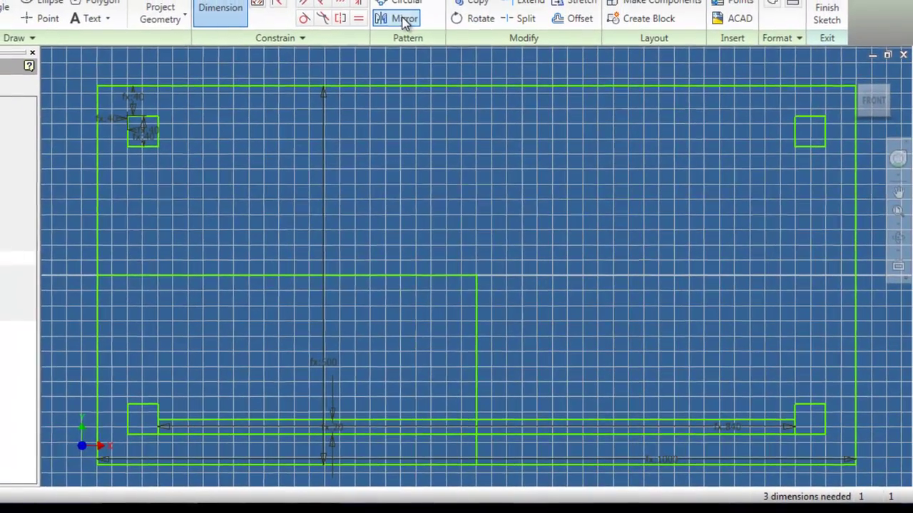
# Mirror the side rail about the tabletop's horizontal midline onto the upper side.
pyautogui.click(398, 4)
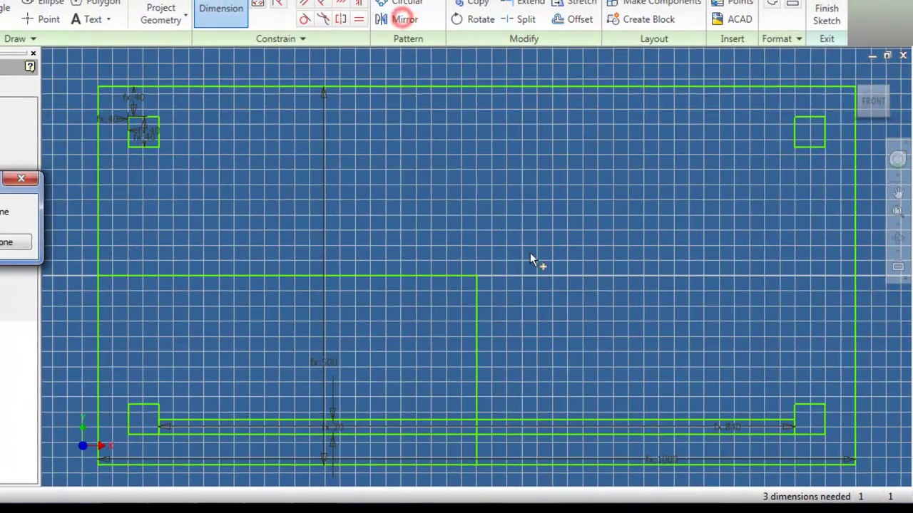
pyautogui.click(773, 419)
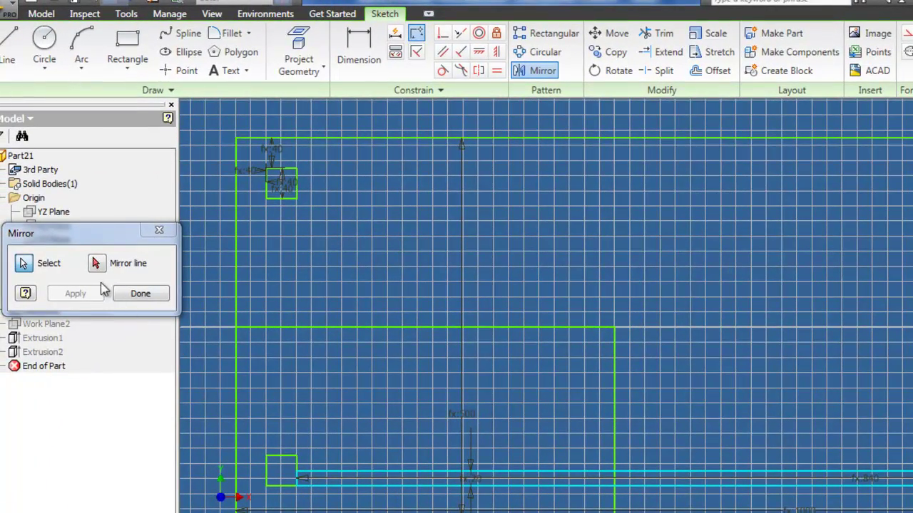
pyautogui.click(96, 263)
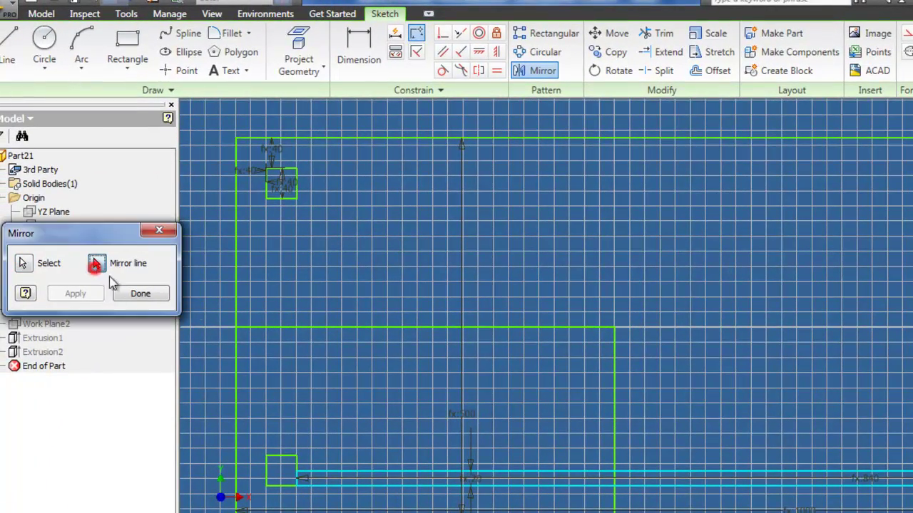
pyautogui.click(361, 329)
pyautogui.click(74, 293)
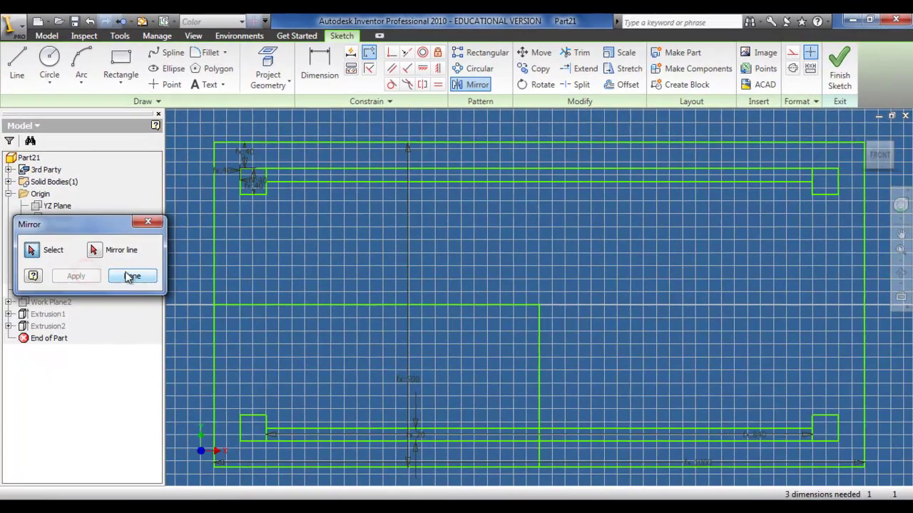
pyautogui.click(131, 276)
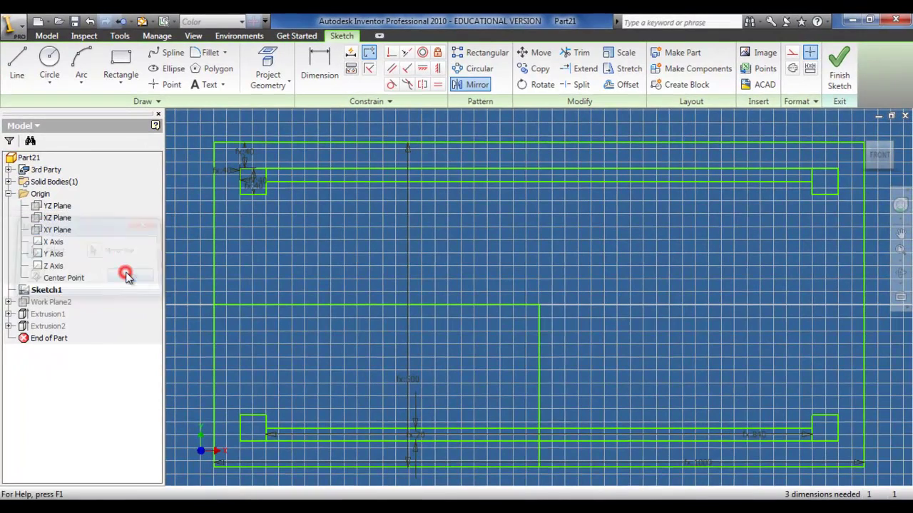
# Draw a vertical rectangle below the upper-left leg and make its width equal to d12.
pyautogui.click(121, 83)
pyautogui.click(122, 100)
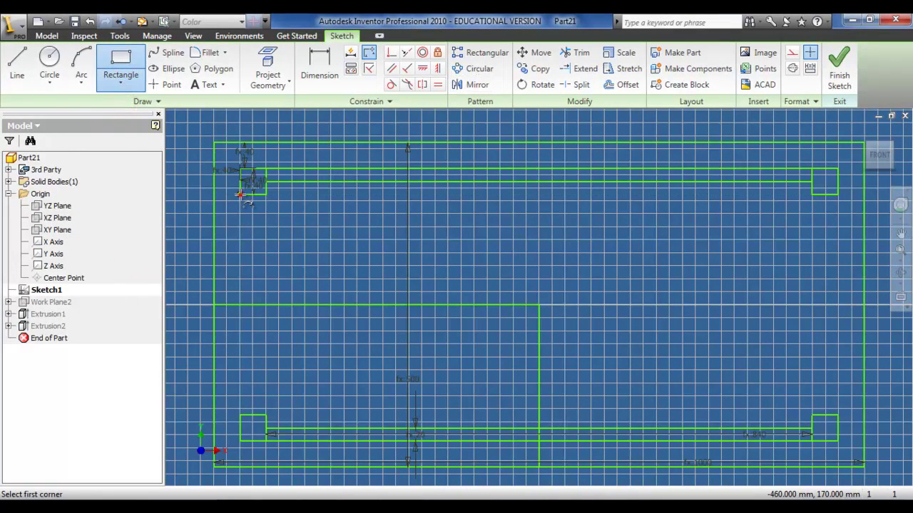
pyautogui.click(240, 193)
pyautogui.click(298, 270)
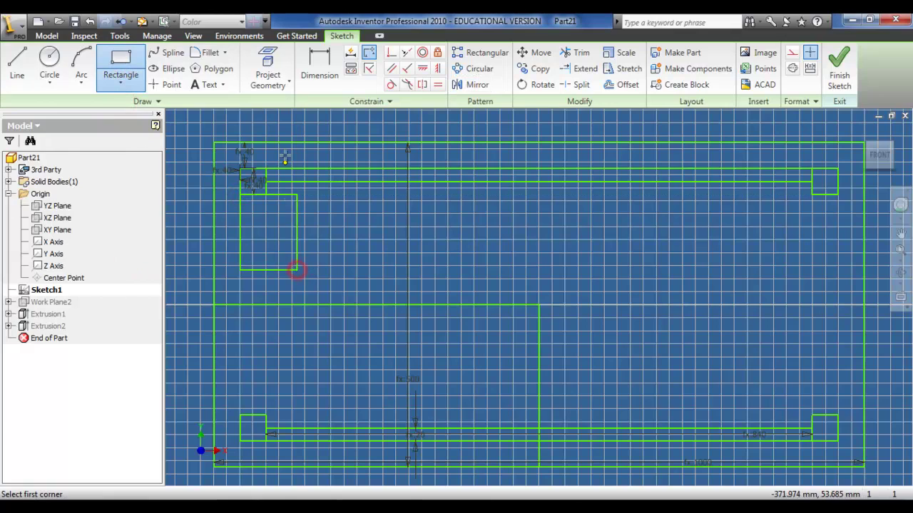
pyautogui.click(319, 69)
pyautogui.click(239, 232)
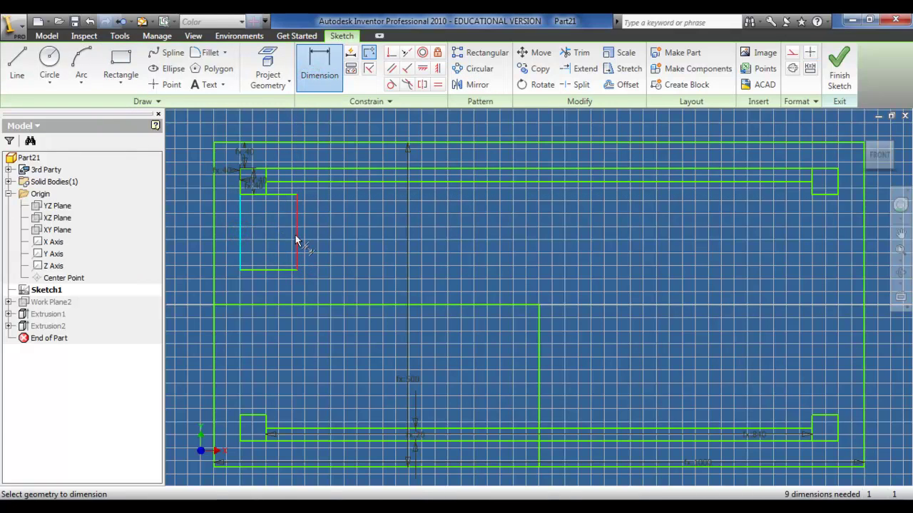
pyautogui.click(295, 234)
pyautogui.click(275, 242)
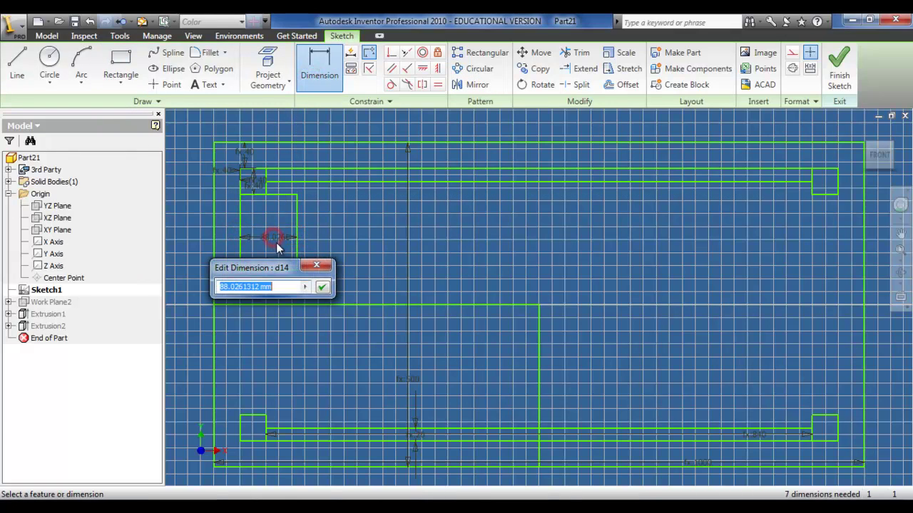
pyautogui.click(418, 434)
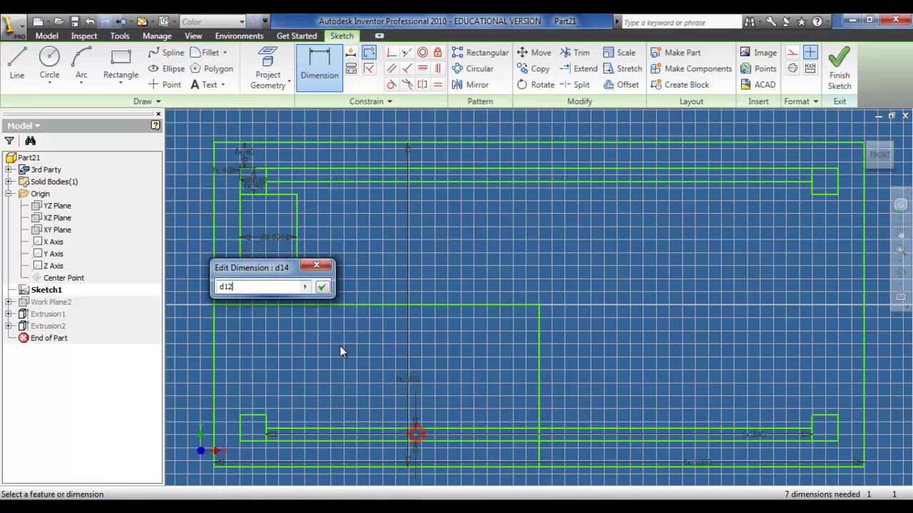
pyautogui.click(319, 289)
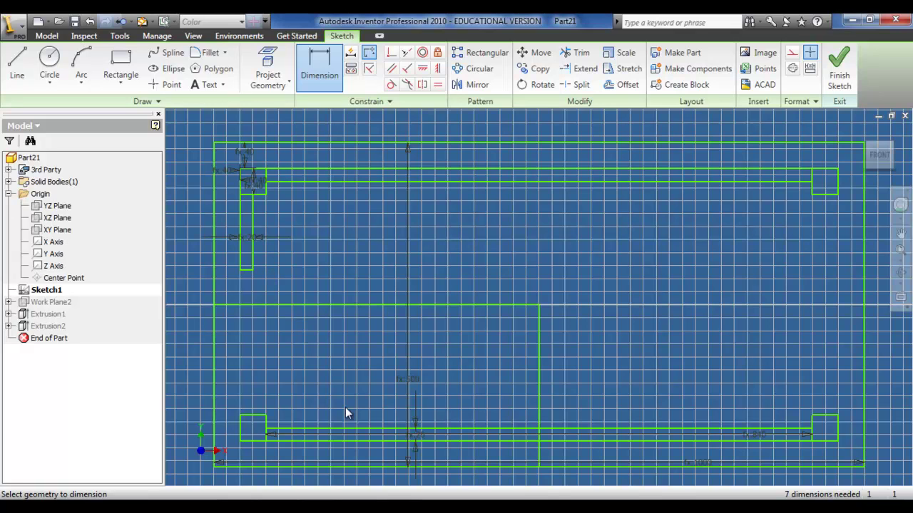
# Copy the Side_Rail_Length label into A9 and rename it End_Rail_Length.
pyautogui.click(360, 498)
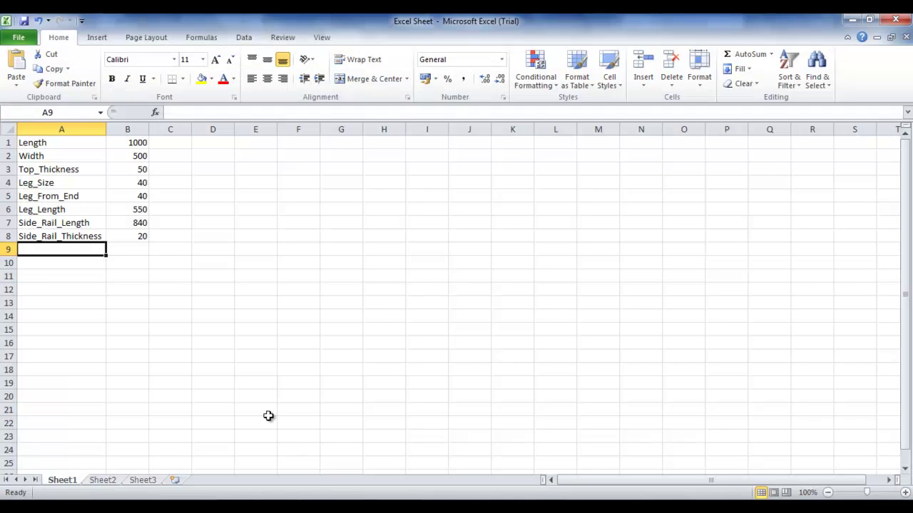
pyautogui.rightClick(66, 223)
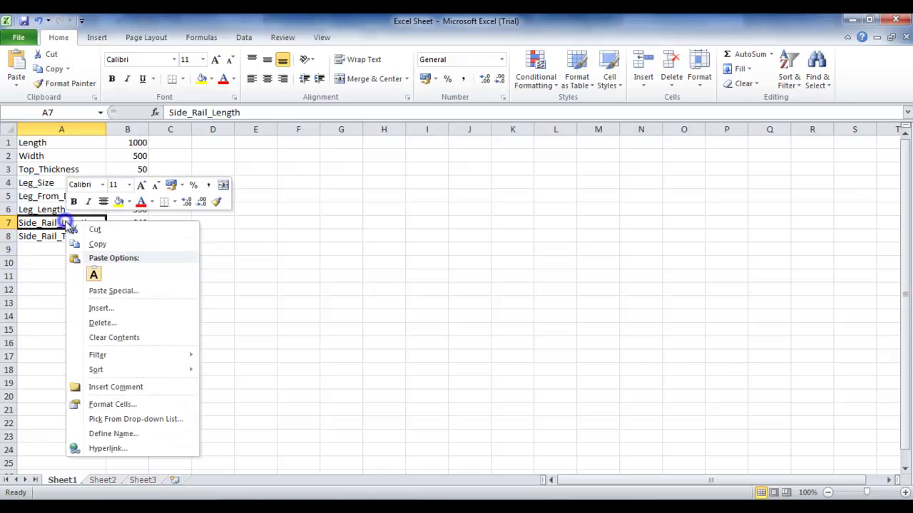
pyautogui.click(97, 244)
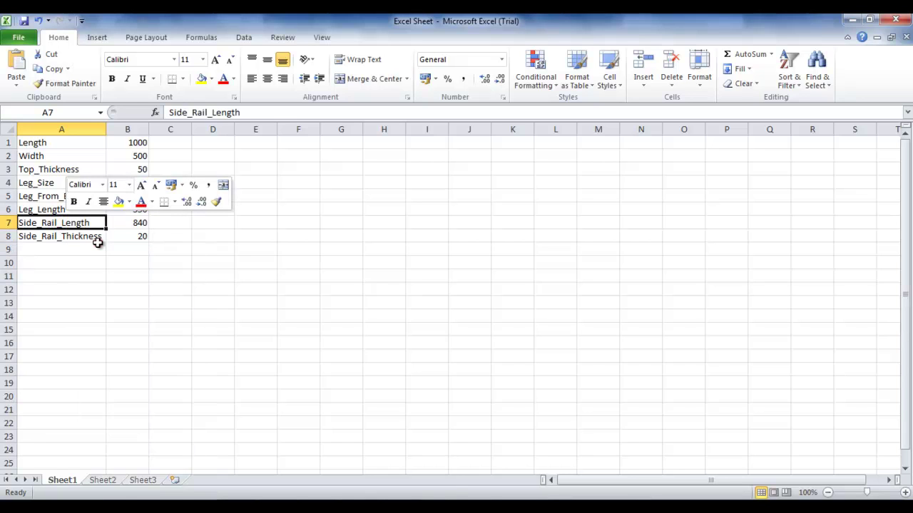
pyautogui.rightClick(62, 250)
pyautogui.click(88, 303)
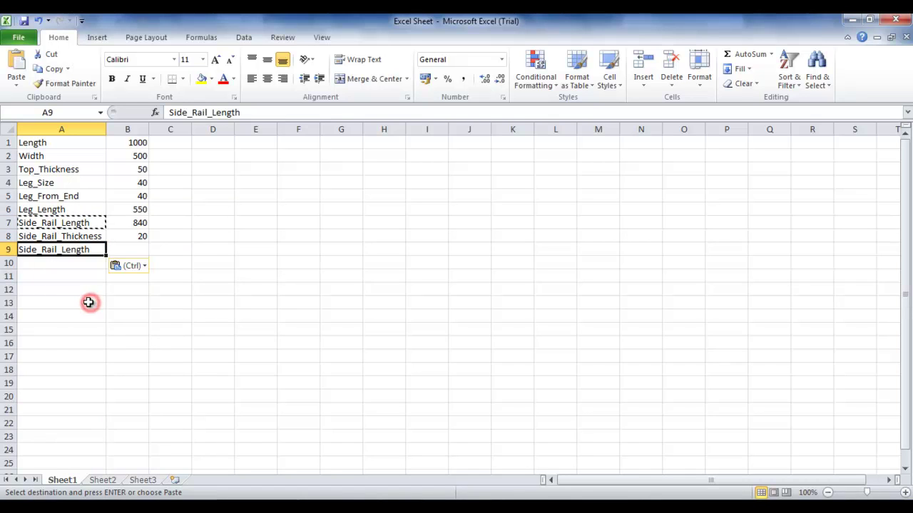
pyautogui.click(30, 248)
pyautogui.doubleClick(28, 250)
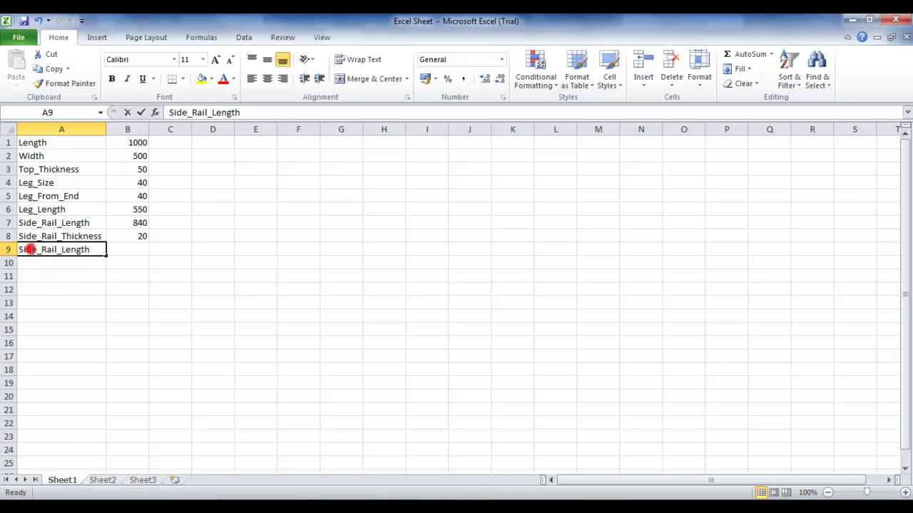
pyautogui.press('Delete')
pyautogui.press('Delete')
pyautogui.press('Delete')
pyautogui.press('Delete')
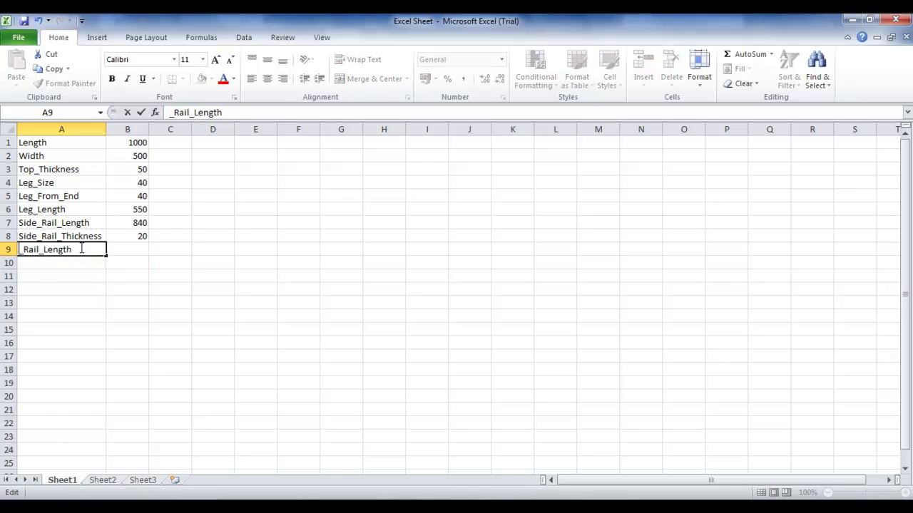
pyautogui.write('End')
pyautogui.press('Return')
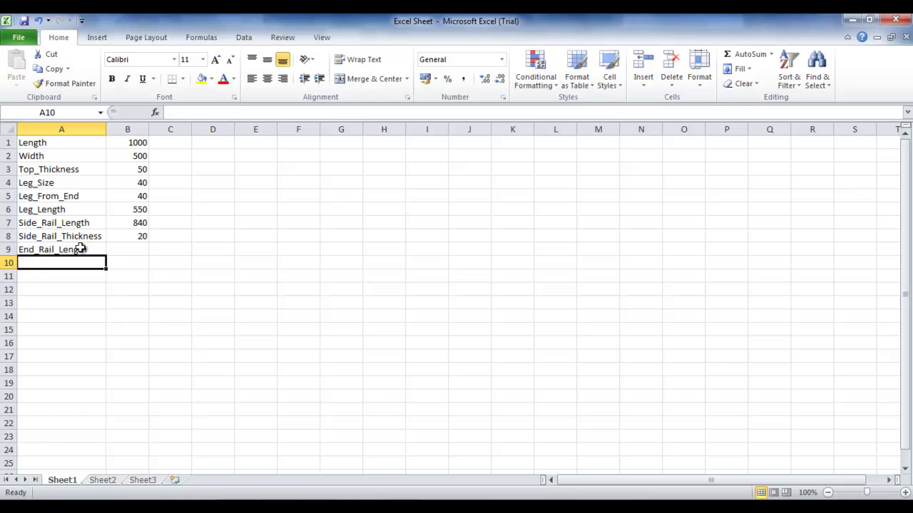
# Enter =B2-(B5*2)-(B4*2) in B9 so End_Rail_Length shows 340.
pyautogui.click(118, 250)
pyautogui.write('=')
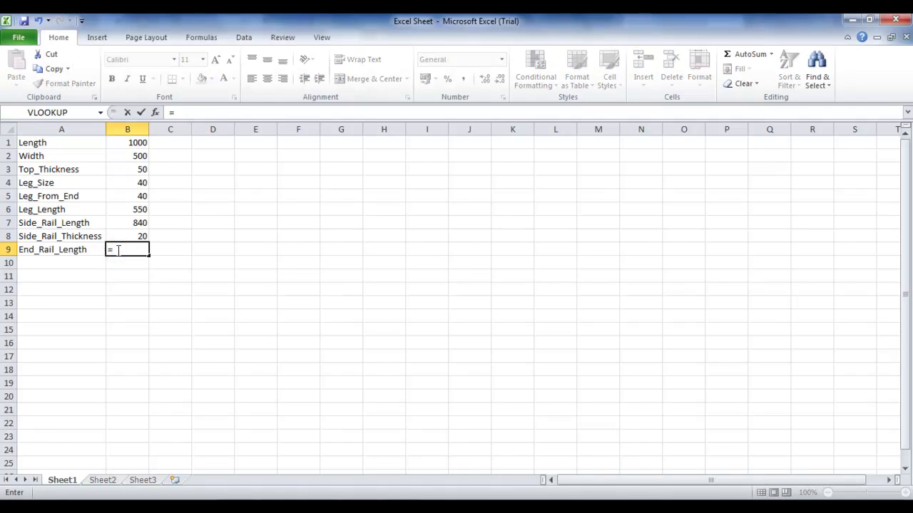
pyautogui.click(131, 156)
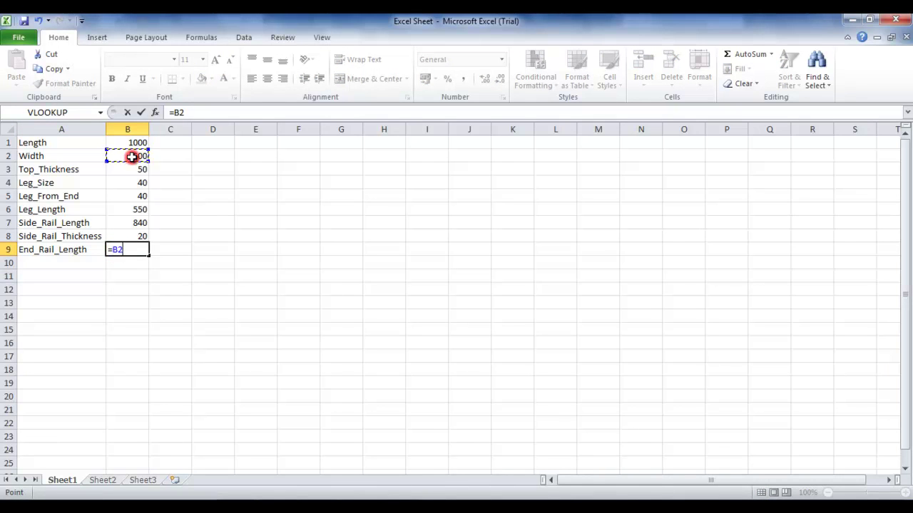
pyautogui.write('-(')
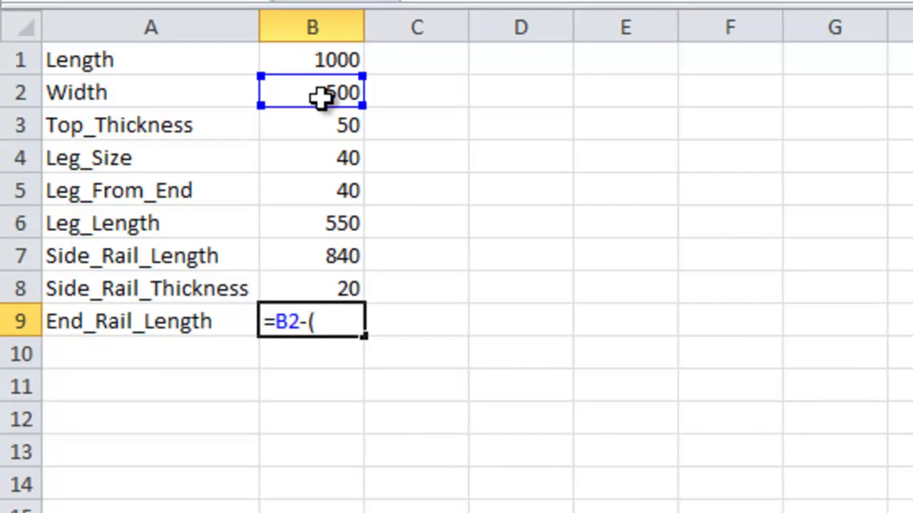
pyautogui.click(314, 191)
pyautogui.write('*')
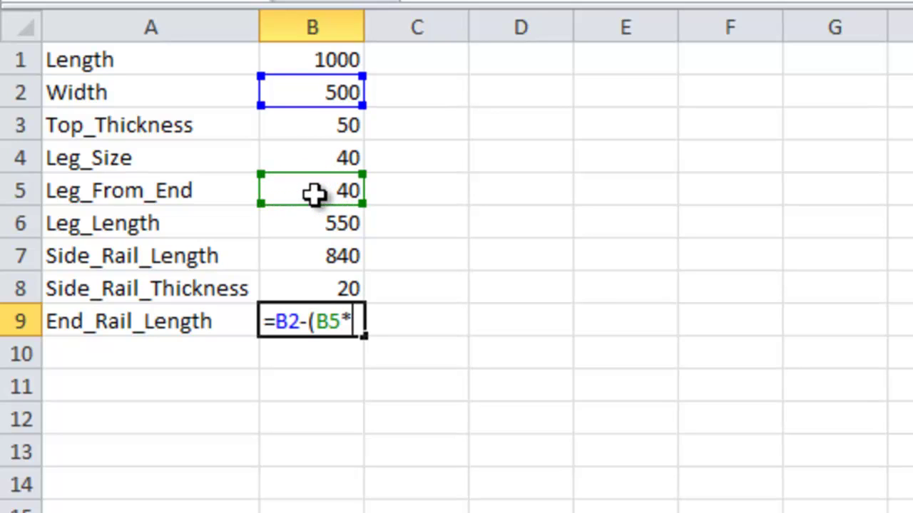
pyautogui.write('2)')
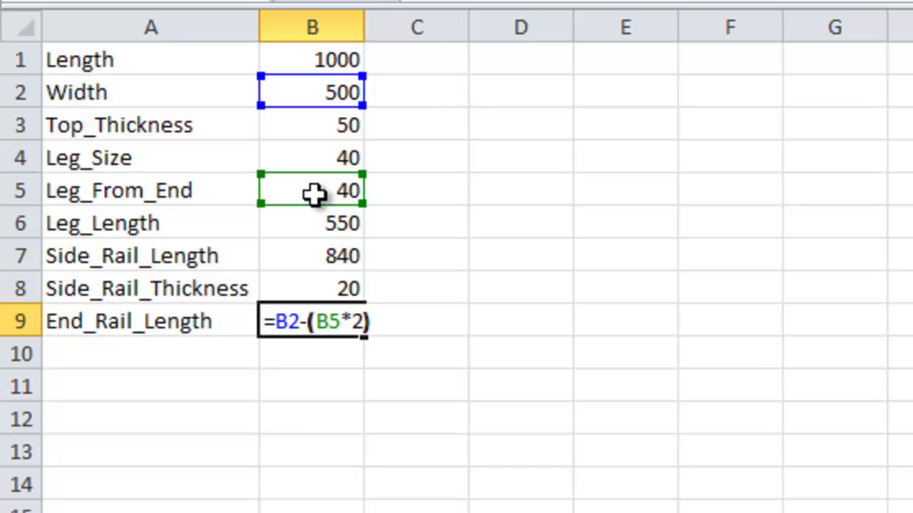
pyautogui.write('-(')
pyautogui.click(314, 161)
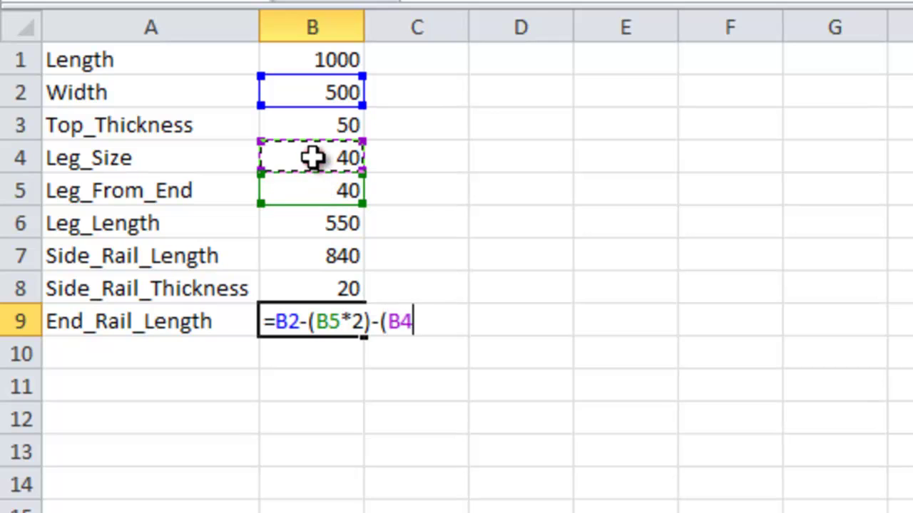
pyautogui.write('*2')
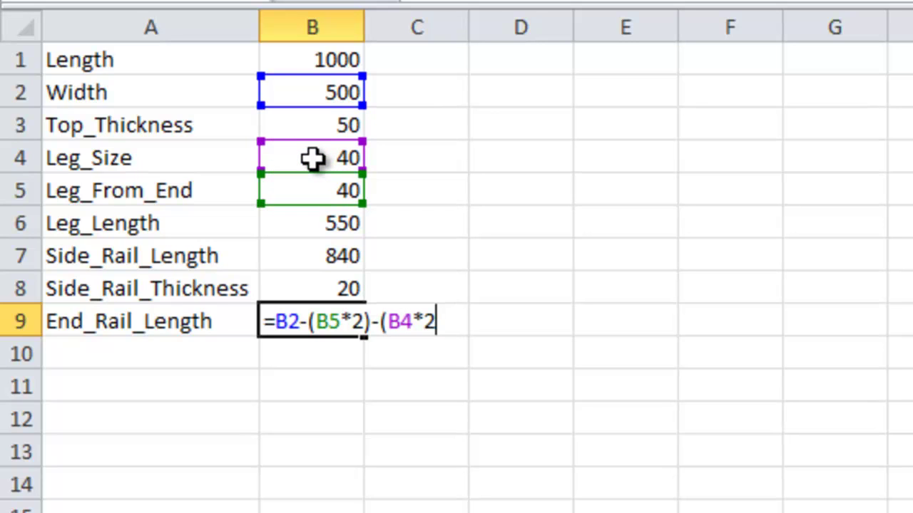
pyautogui.write(')')
pyautogui.press('Return')
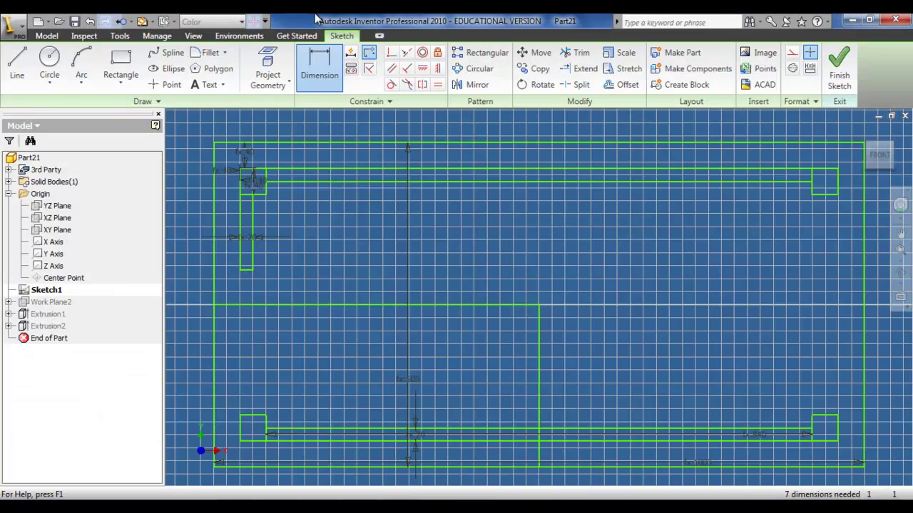
# Update the part from the spreadsheet to load End_Rail_Length, then edit Sketch1 again.
pyautogui.click(156, 35)
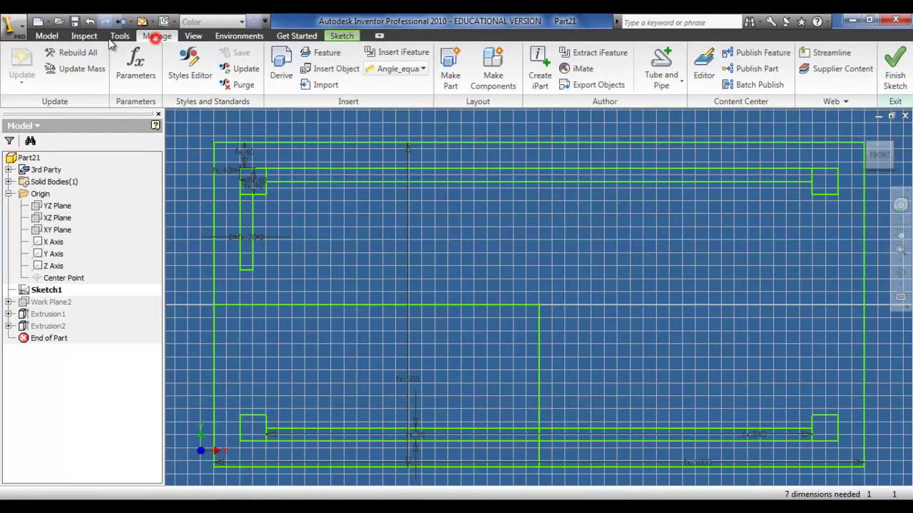
pyautogui.click(16, 60)
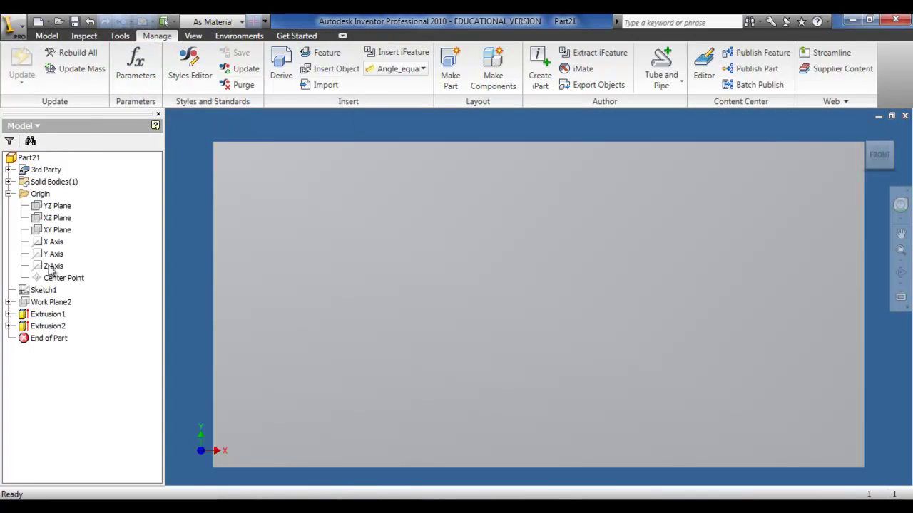
pyautogui.click(41, 291)
pyautogui.rightClick(41, 291)
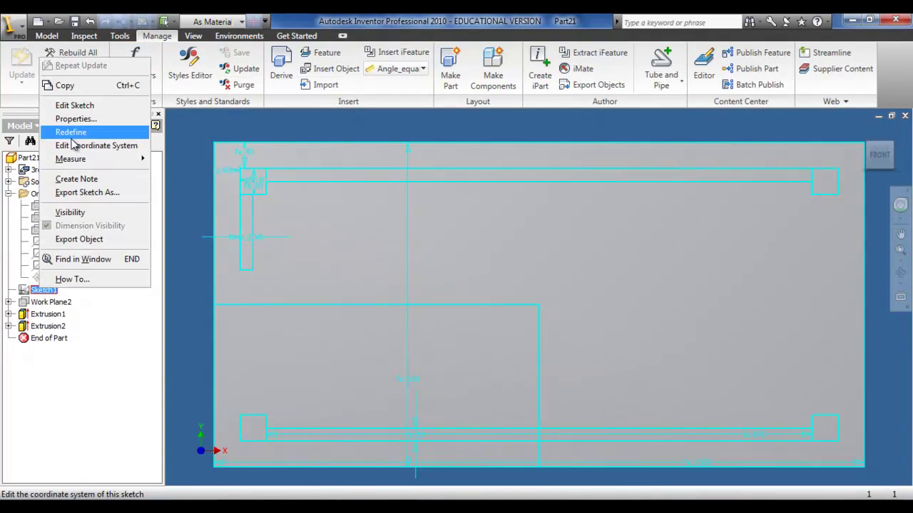
pyautogui.click(74, 106)
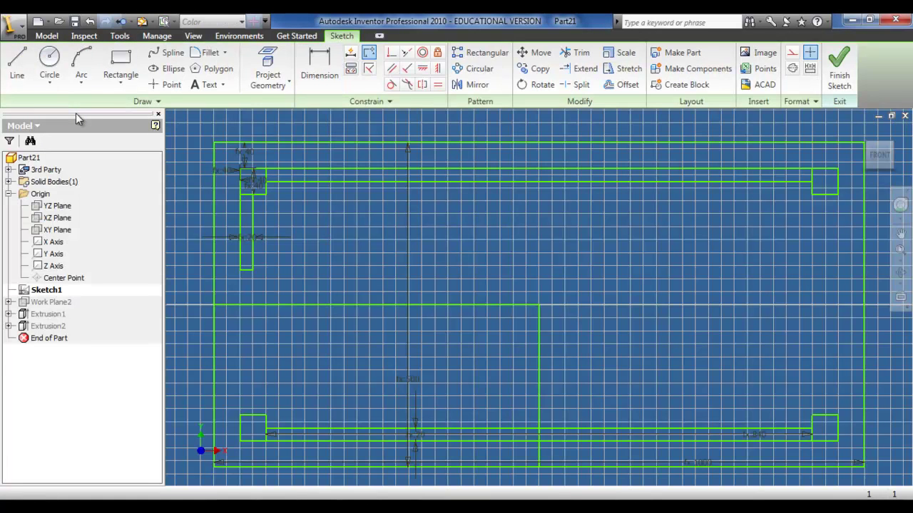
# Dimension the upper-left rail's vertical length using End_Rail_Length, so it reads 340.
pyautogui.click(311, 82)
pyautogui.click(246, 269)
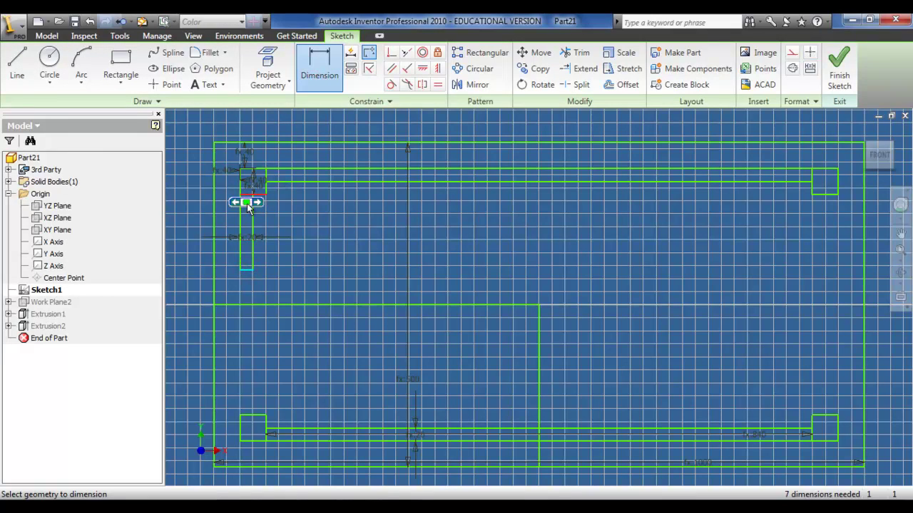
pyautogui.click(247, 203)
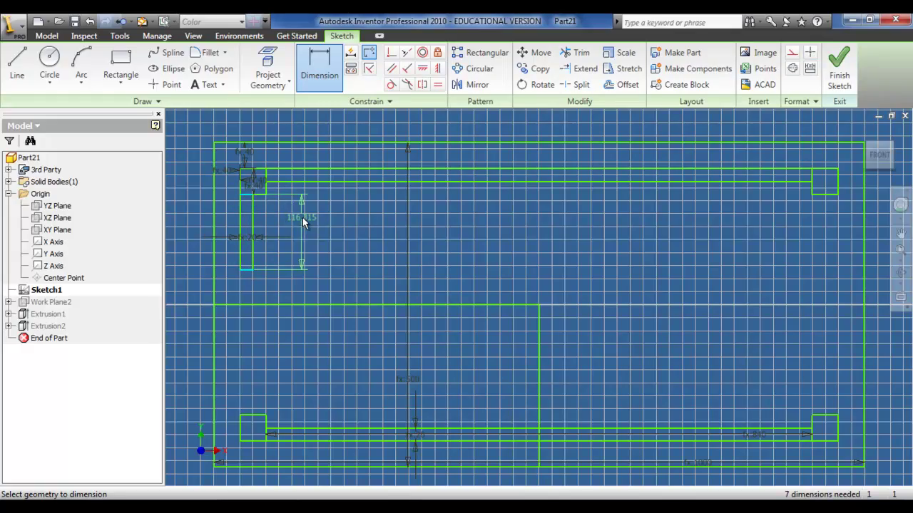
pyautogui.click(302, 218)
pyautogui.click(332, 267)
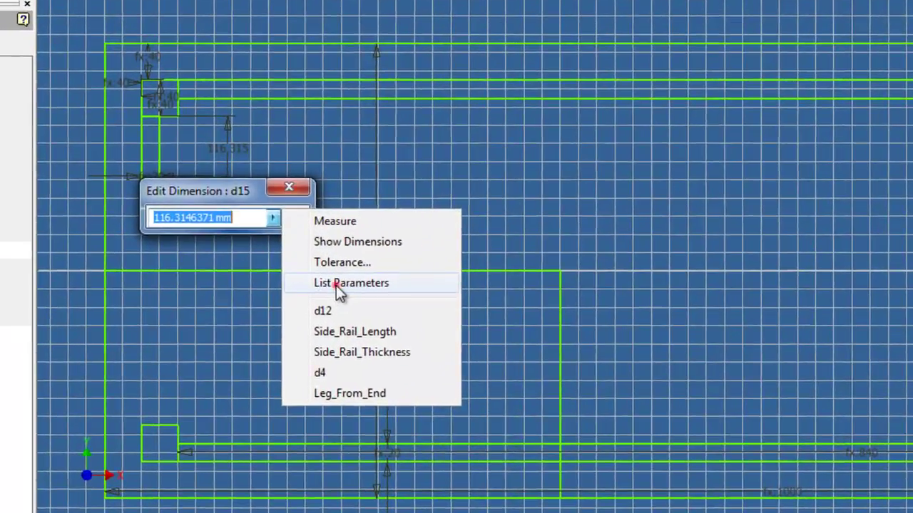
pyautogui.click(362, 312)
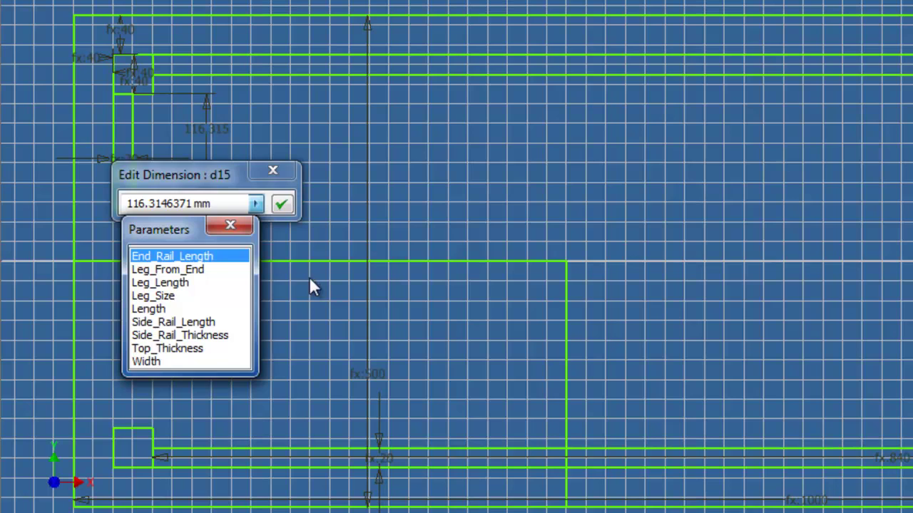
pyautogui.click(209, 255)
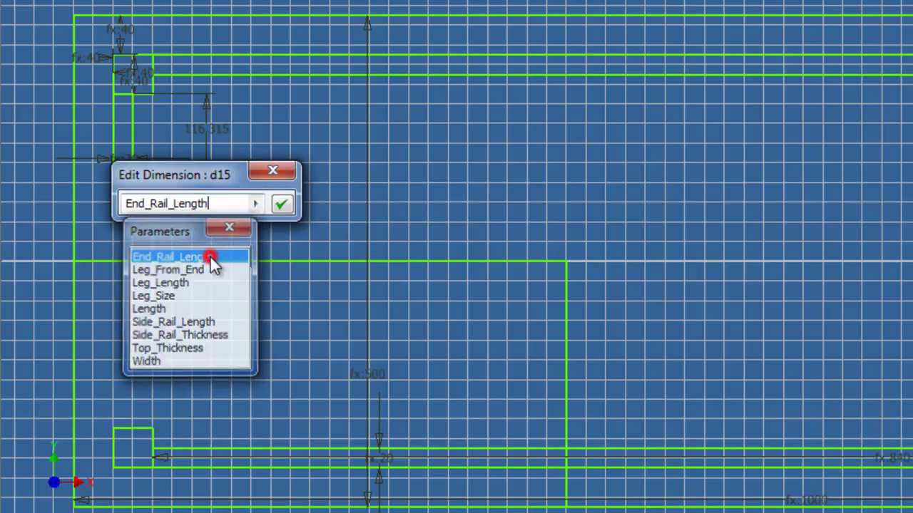
pyautogui.click(283, 203)
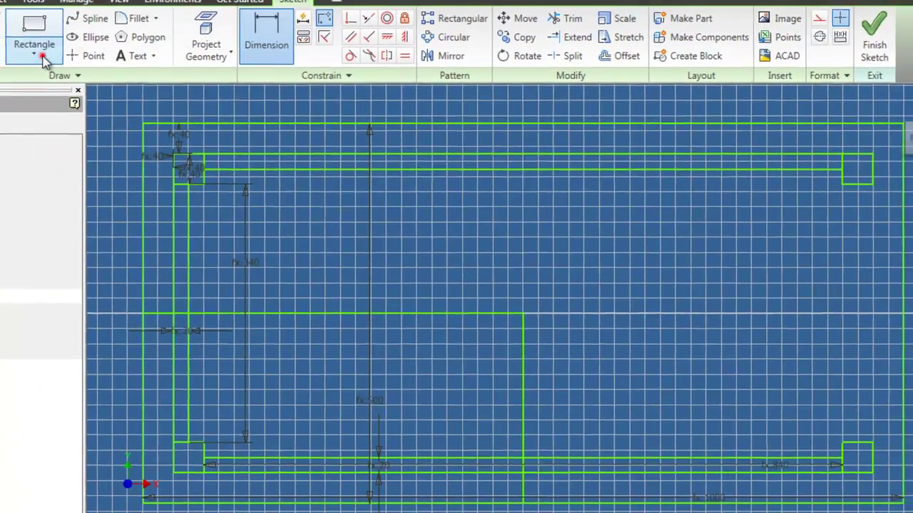
# Draw a two-point rectangle for the right end rail.
pyautogui.click(18, 22)
pyautogui.click(18, 58)
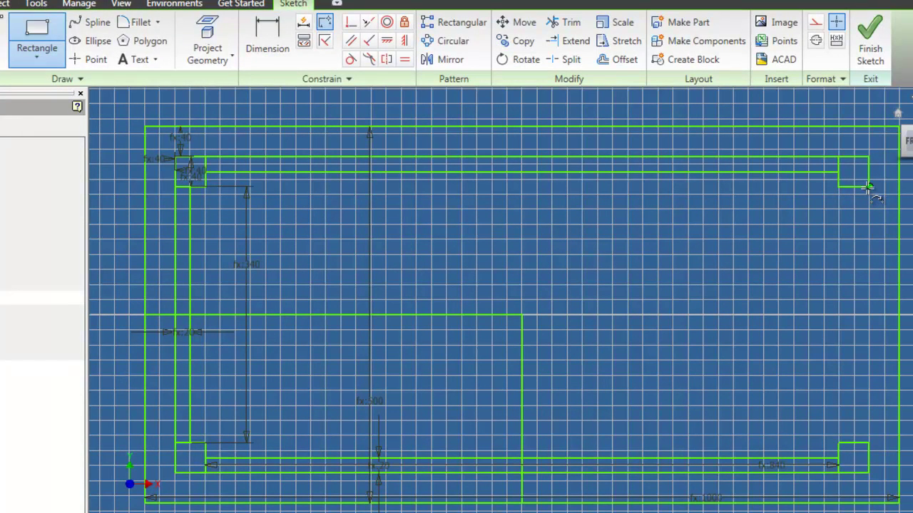
pyautogui.click(868, 186)
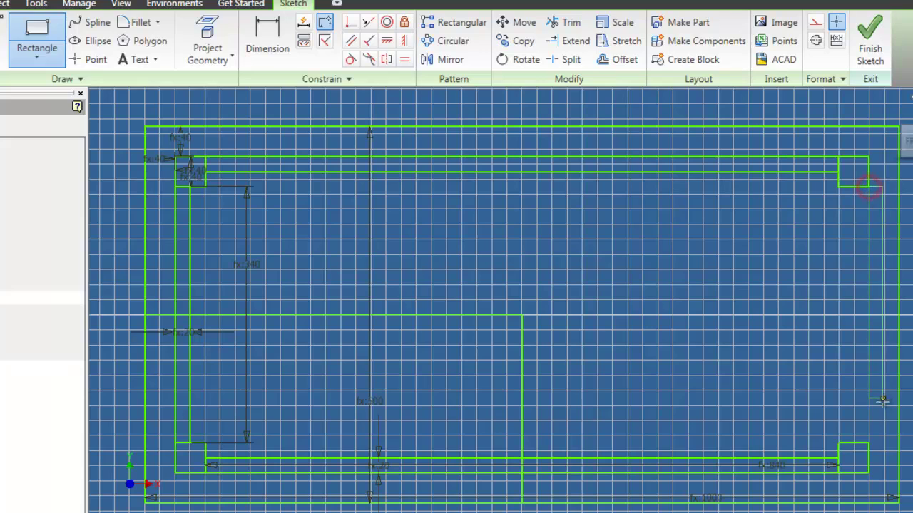
pyautogui.click(845, 437)
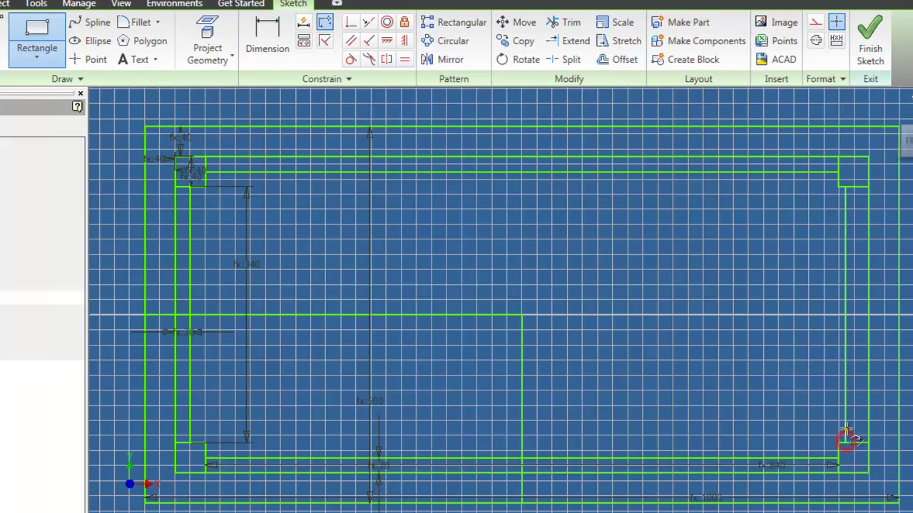
# Dimension the right rail's width between its vertical edges, linked to d14.
pyautogui.click(272, 39)
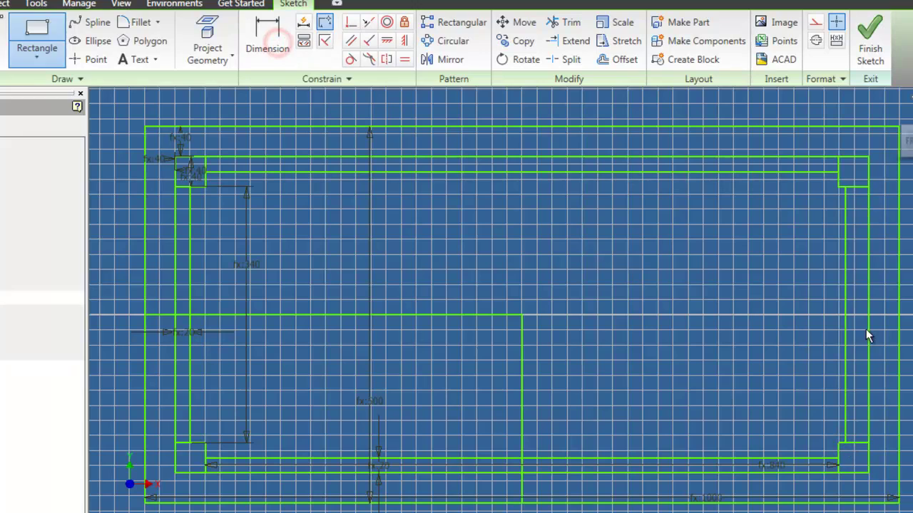
pyautogui.click(844, 317)
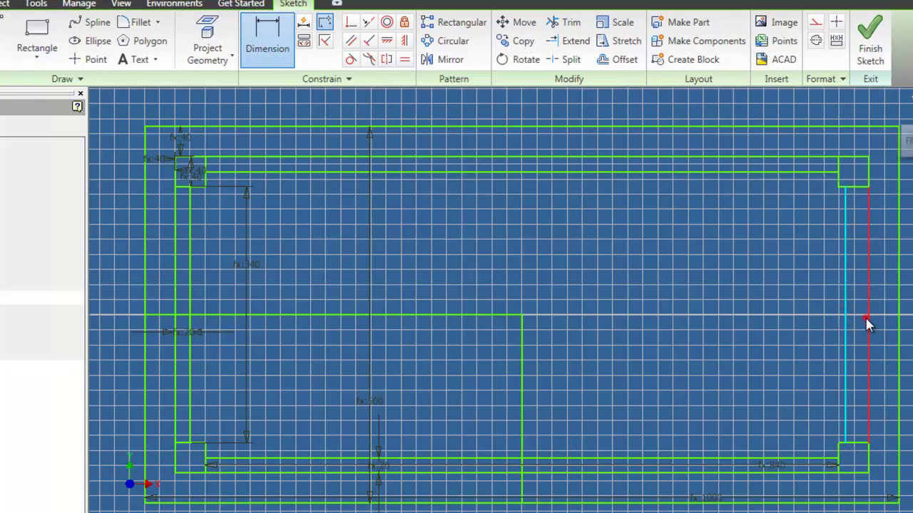
pyautogui.click(865, 318)
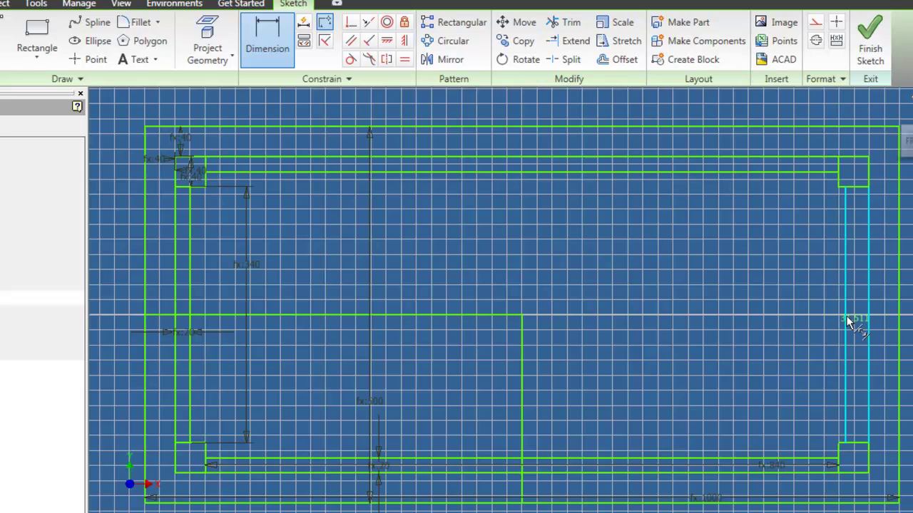
pyautogui.click(808, 313)
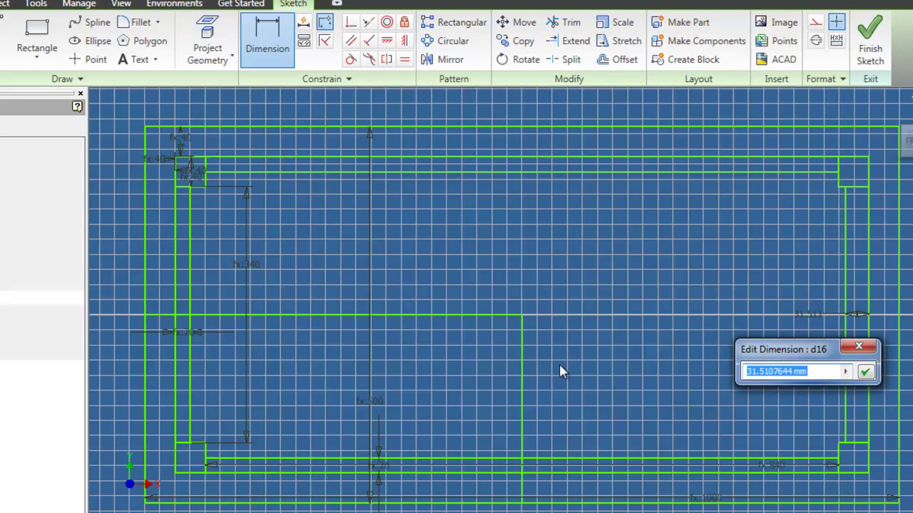
pyautogui.click(196, 332)
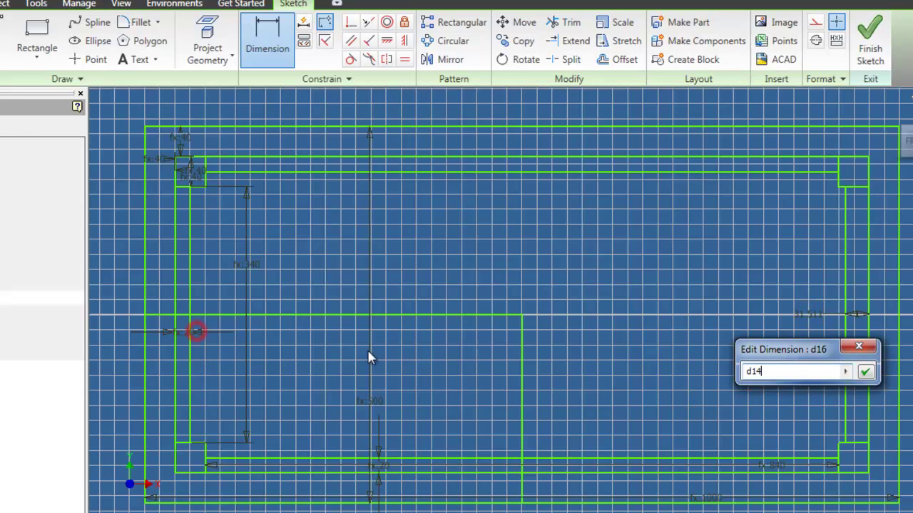
pyautogui.click(865, 372)
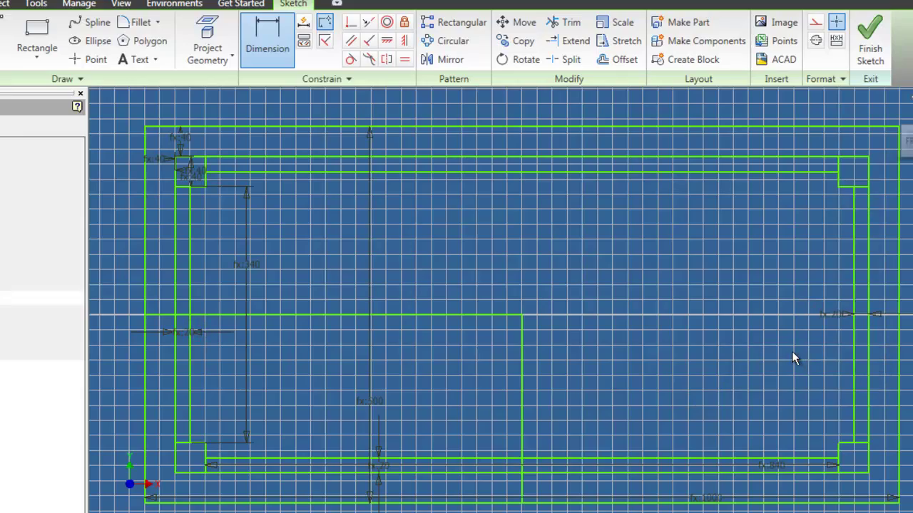
pyautogui.keyDown('shift'); pyautogui.moveTo(794, 358); pyautogui.dragTo(845, 239, button='middle'); pyautogui.keyUp('shift')
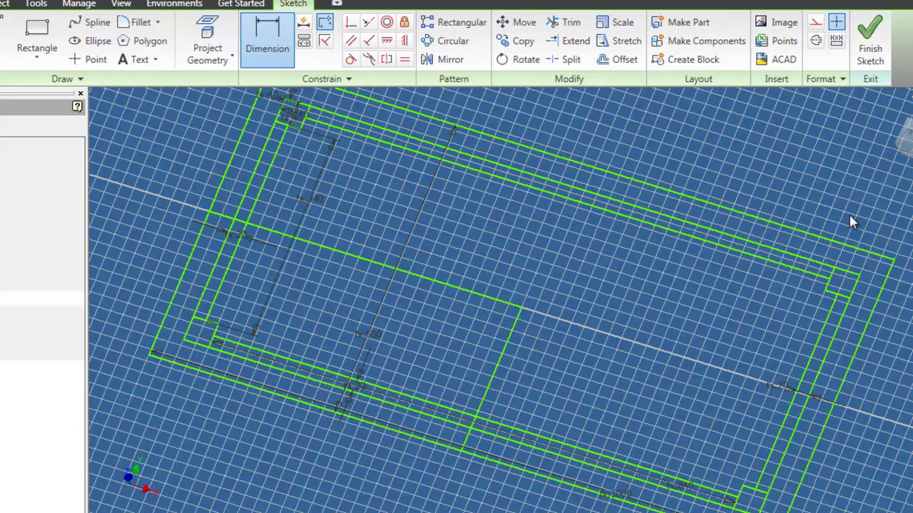
pyautogui.press('F6')
# Finish Sketch1, make Work Plane1 visible again, and switch to the Excel parameter sheet.
pyautogui.click(868, 46)
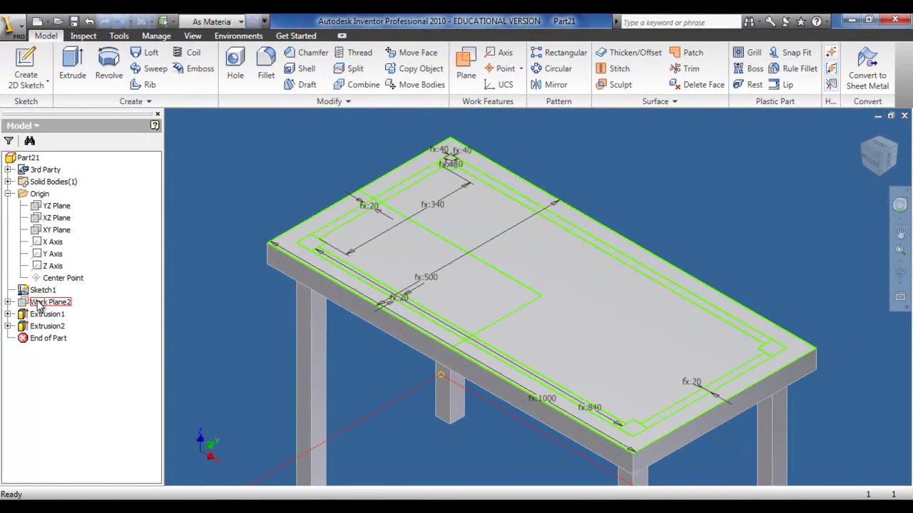
pyautogui.click(875, 158)
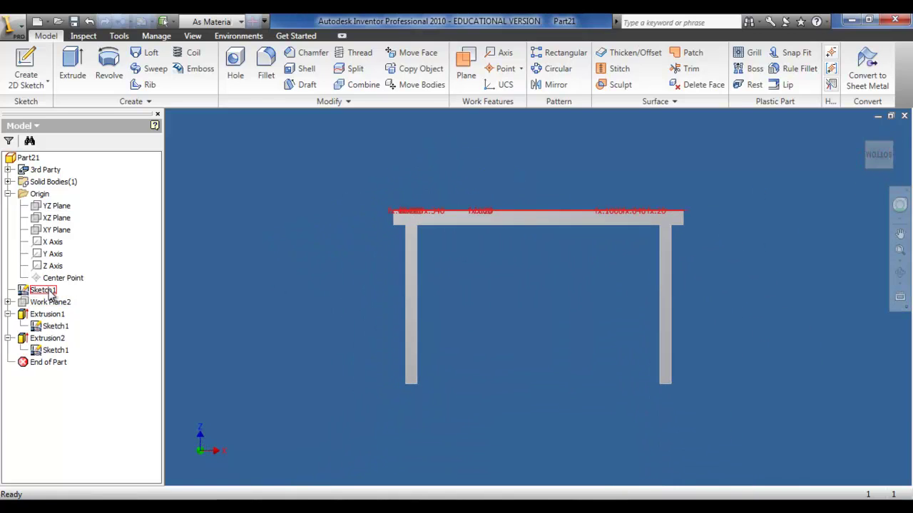
pyautogui.click(7, 302)
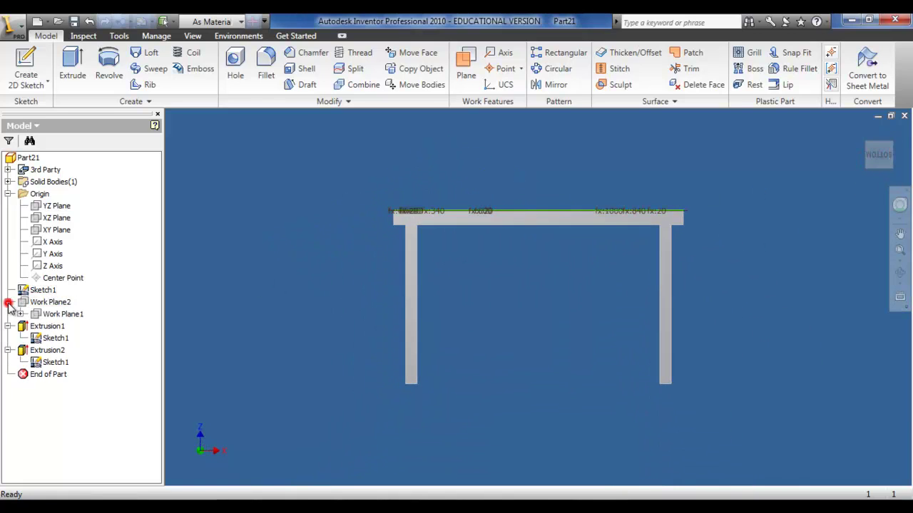
pyautogui.rightClick(52, 315)
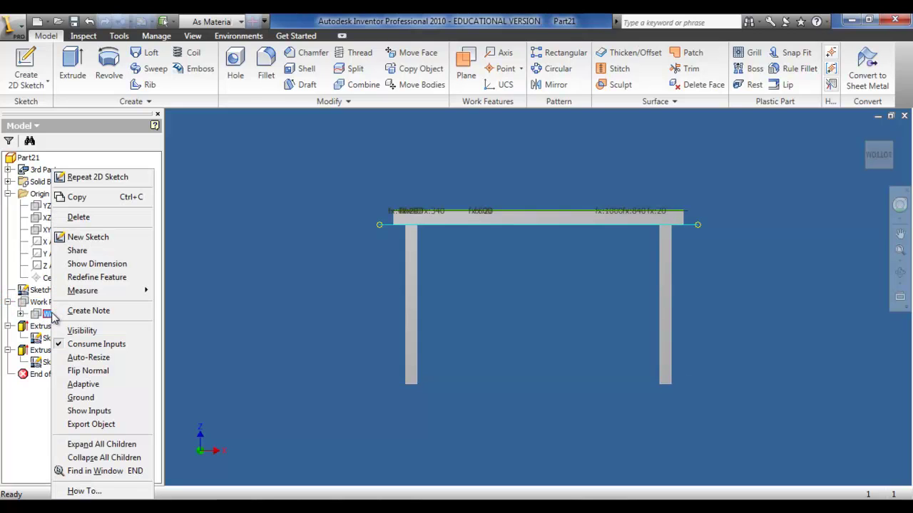
pyautogui.click(80, 334)
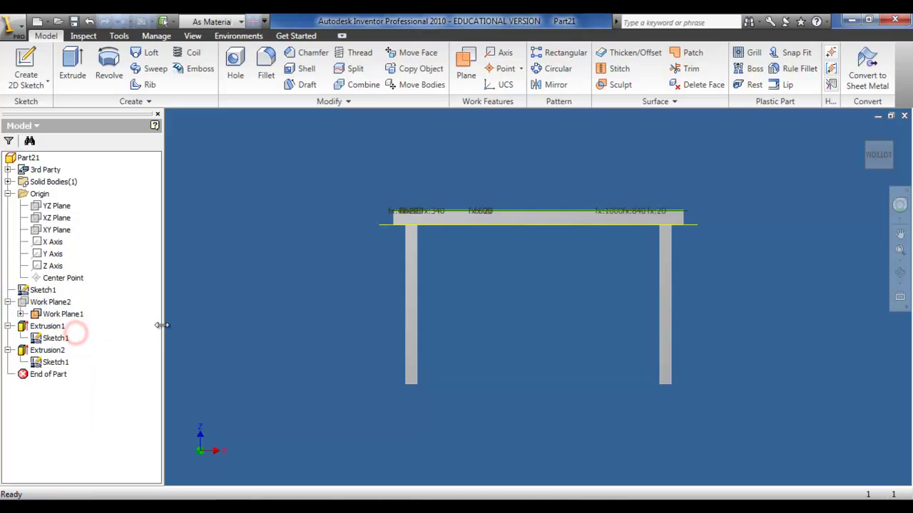
pyautogui.press('F6')
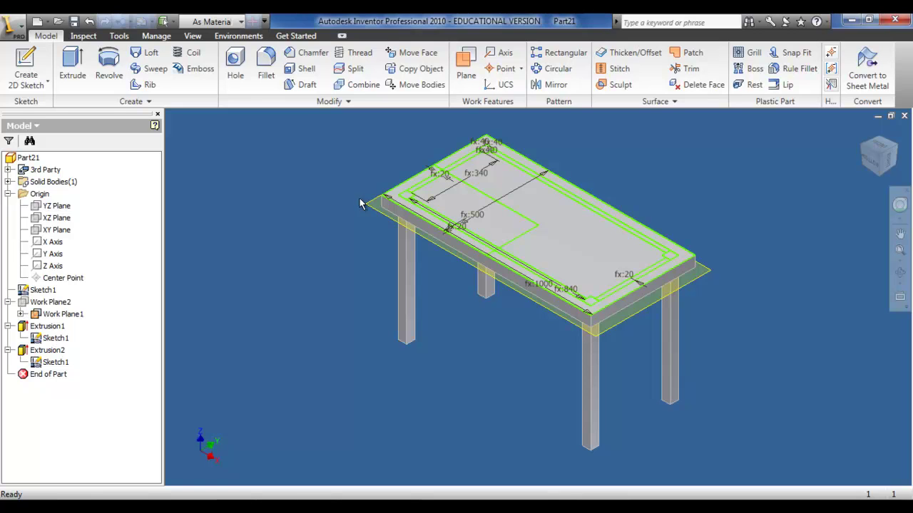
pyautogui.click(348, 498)
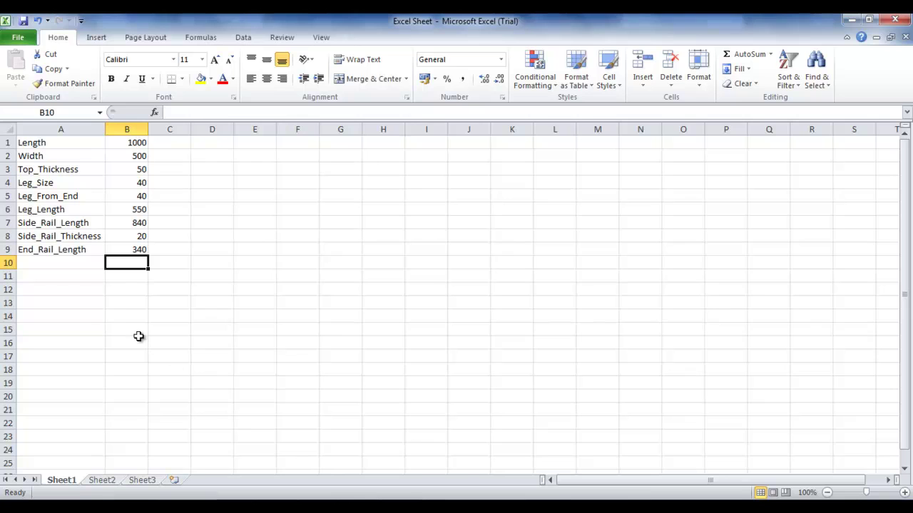
# Copy the Side_Rail_Thickness name into A10 and rename it Side_Rail_Height.
pyautogui.click(39, 236)
pyautogui.rightClick(39, 236)
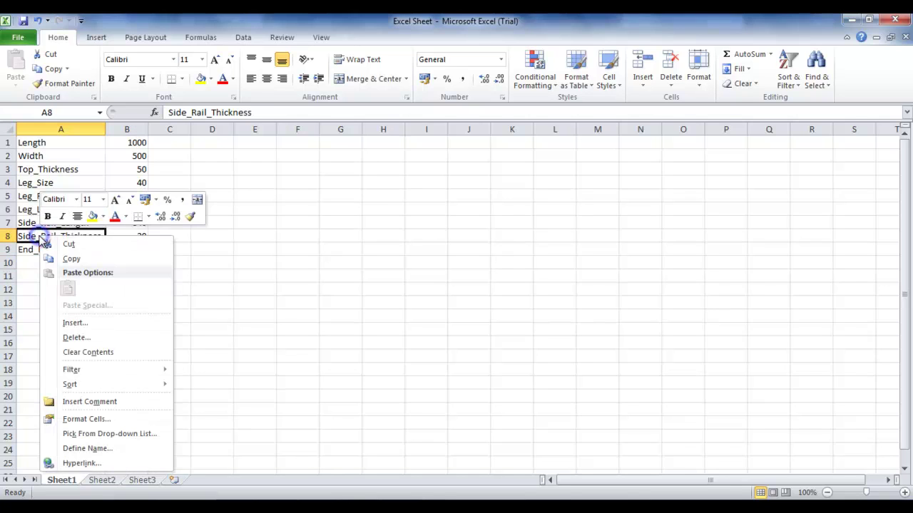
pyautogui.click(75, 259)
pyautogui.click(63, 263)
pyautogui.rightClick(63, 263)
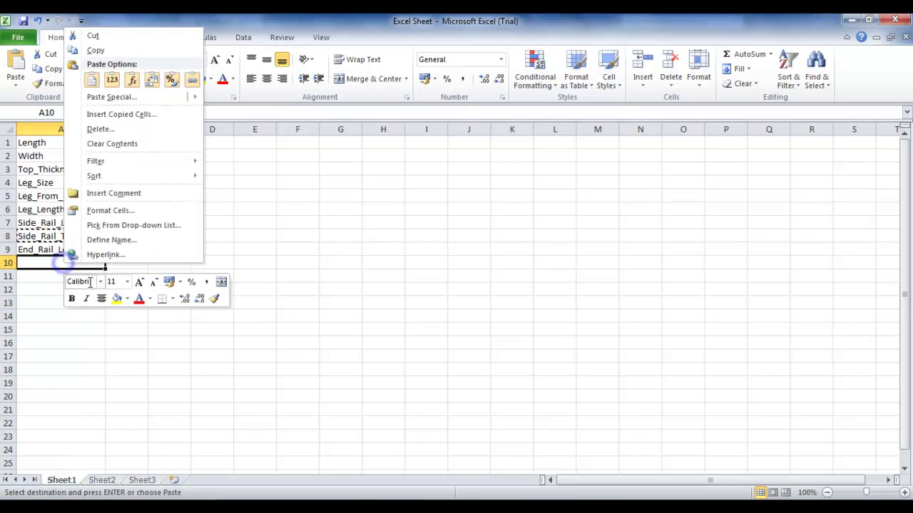
pyautogui.click(95, 75)
pyautogui.press('Escape')
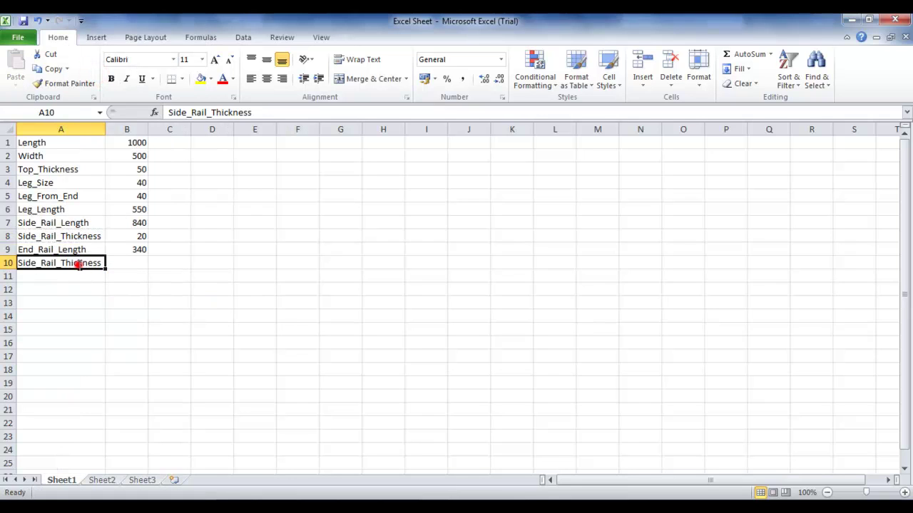
pyautogui.doubleClick(79, 264)
pyautogui.press('Delete')
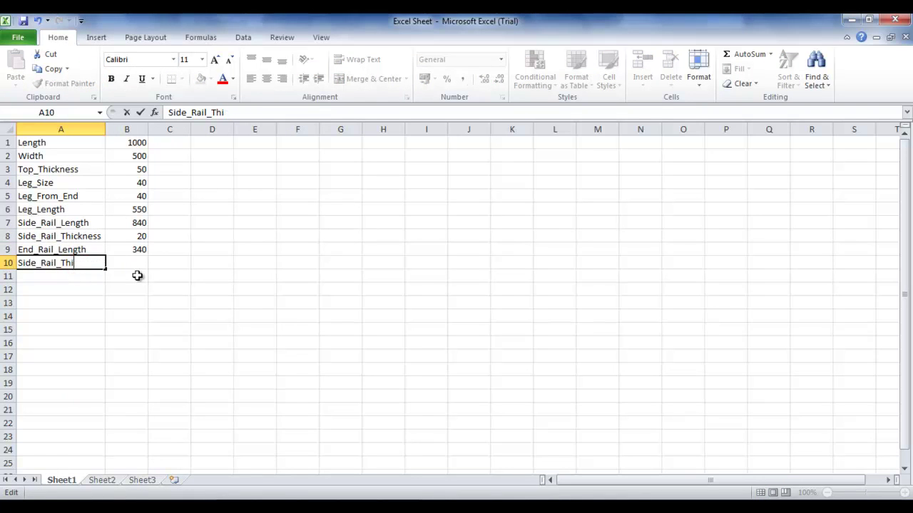
pyautogui.write('Height')
pyautogui.press('Return')
# Enter 100 in B10 as the Side_Rail_Height value.
pyautogui.click(137, 265)
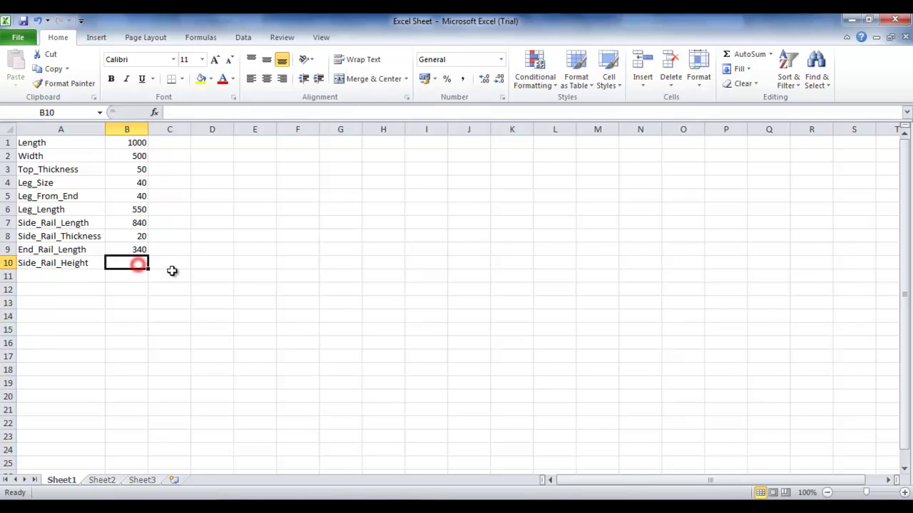
pyautogui.write('100')
pyautogui.press('Return')
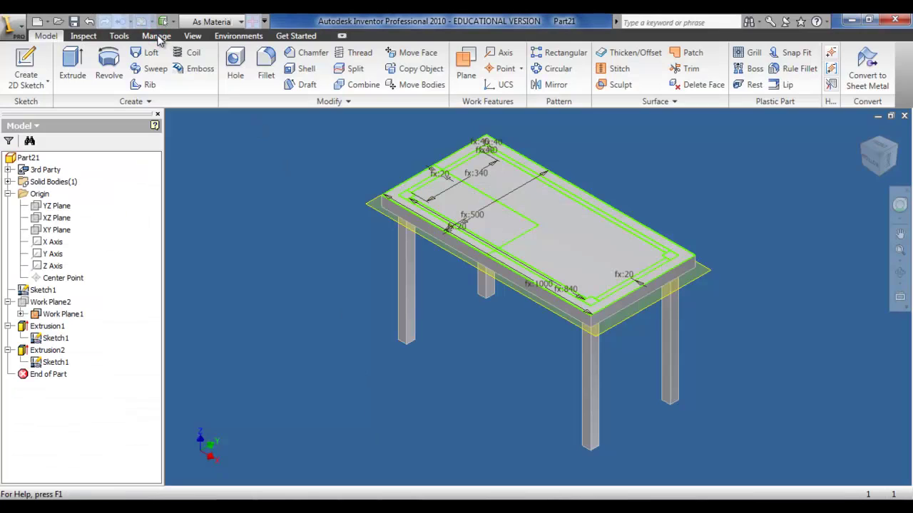
# Update the Inventor model from the edited spreadsheet.
pyautogui.click(156, 35)
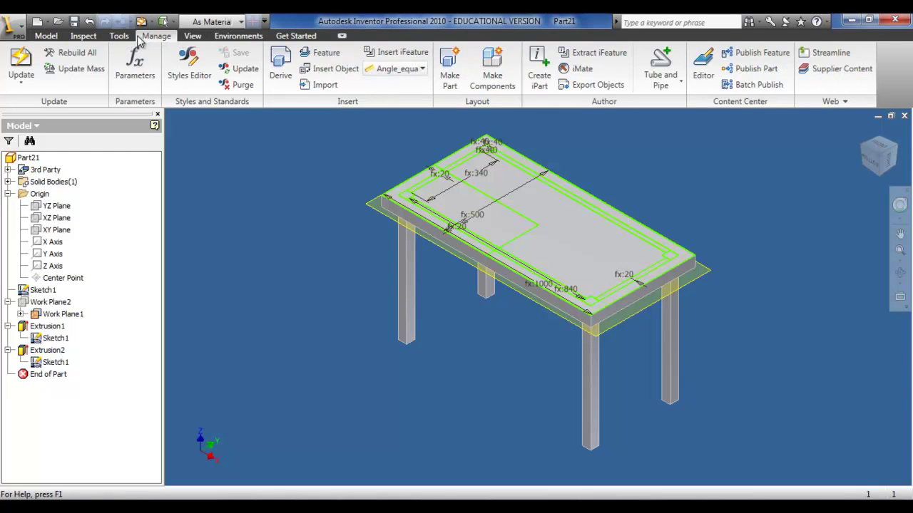
pyautogui.click(21, 66)
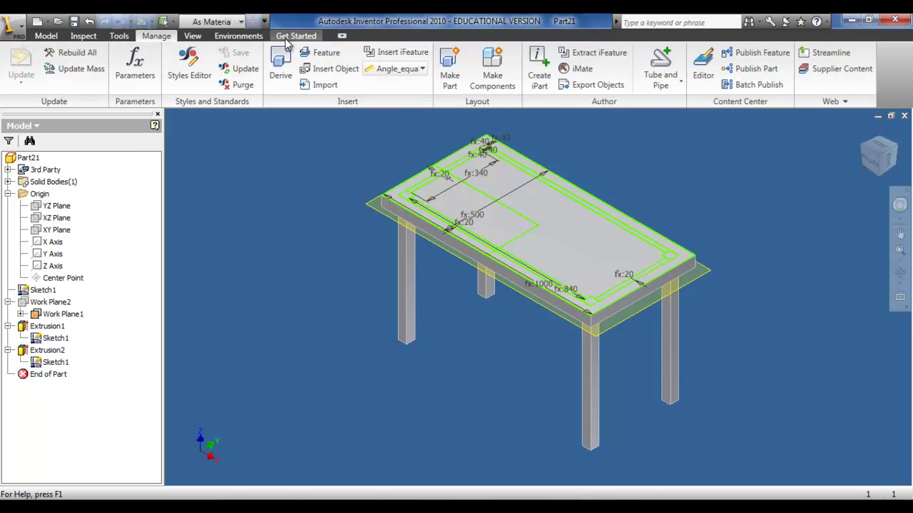
pyautogui.click(48, 36)
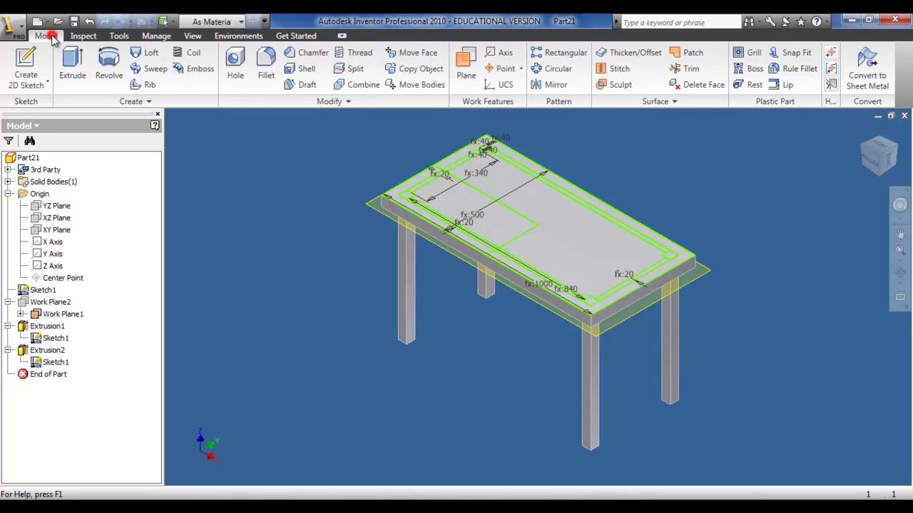
# Create a work plane below the tabletop, offset by Side_Rail_Height.
pyautogui.click(466, 65)
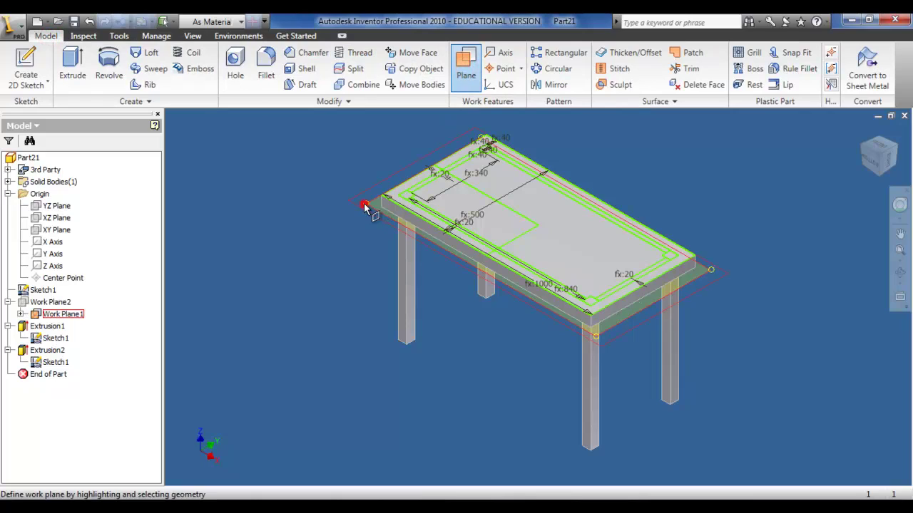
pyautogui.moveTo(364, 206); pyautogui.dragTo(430, 265)
pyautogui.click(524, 257)
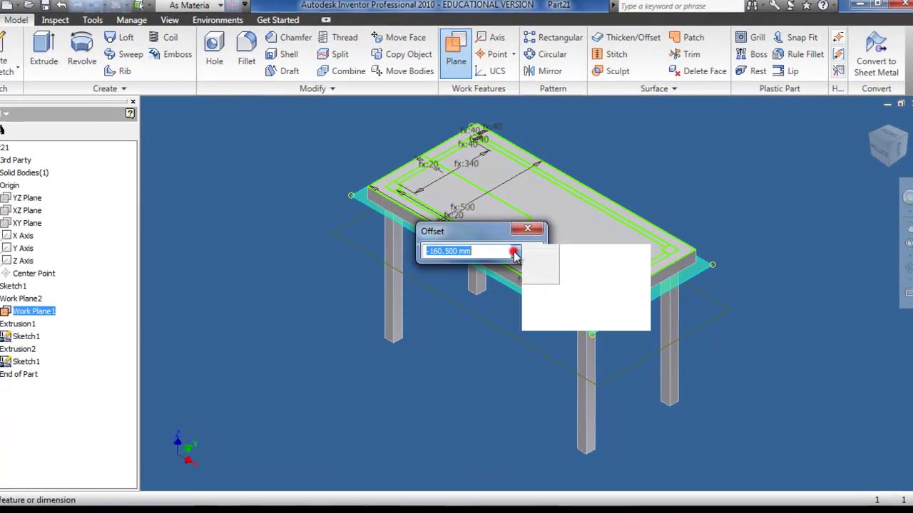
pyautogui.click(560, 290)
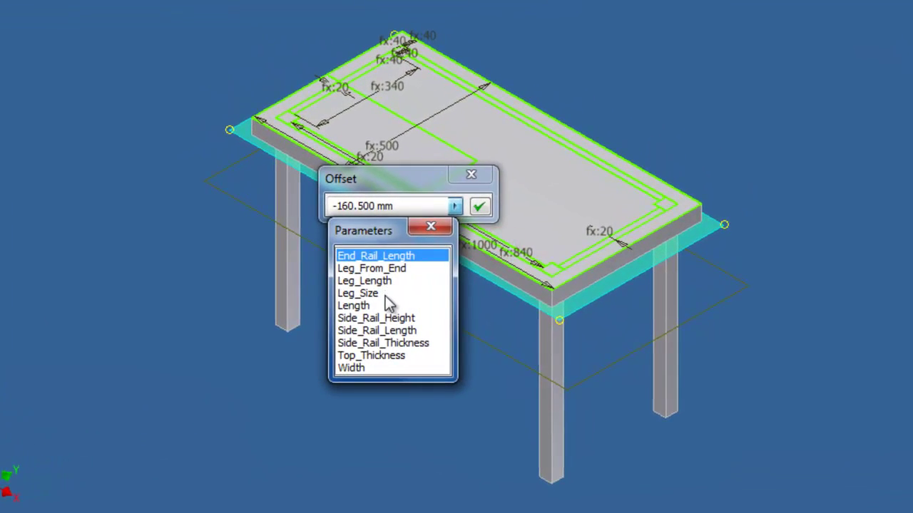
pyautogui.click(383, 318)
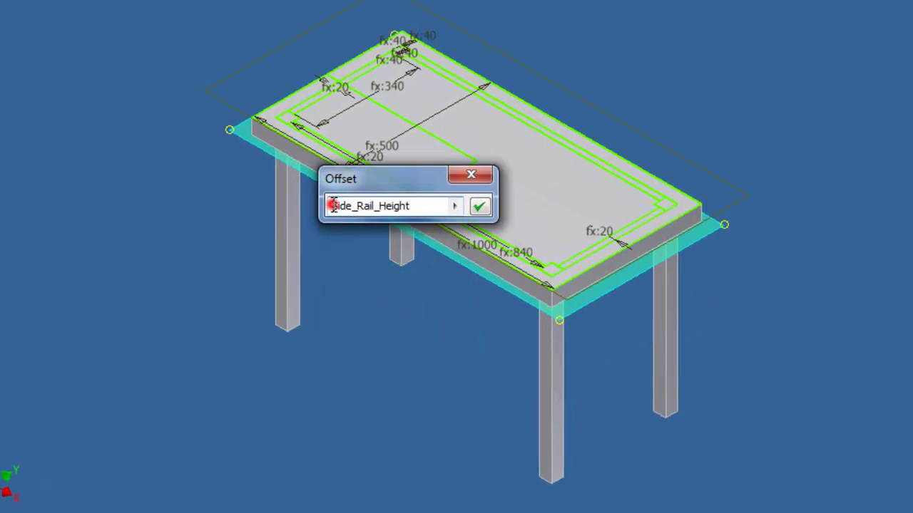
pyautogui.press('Return')
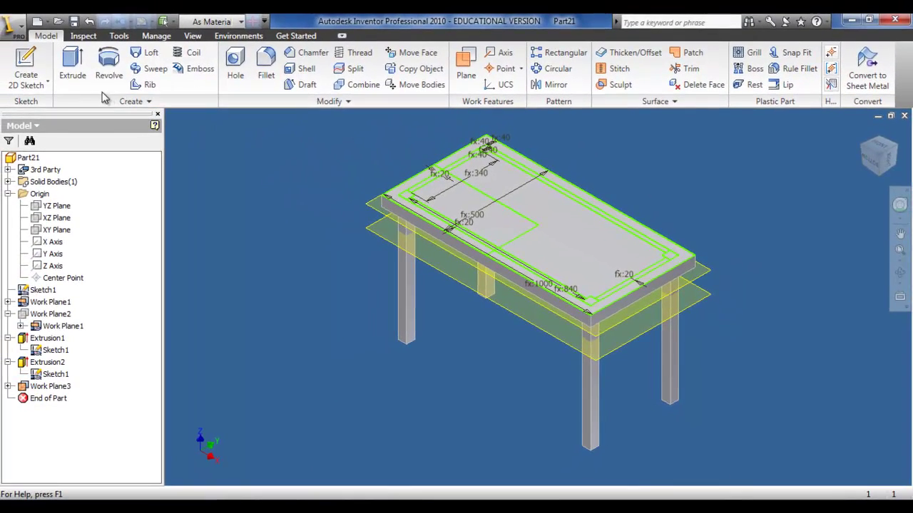
# Start an extrusion and select the rail outline strips as its profile, excluding the tabletop region.
pyautogui.click(72, 63)
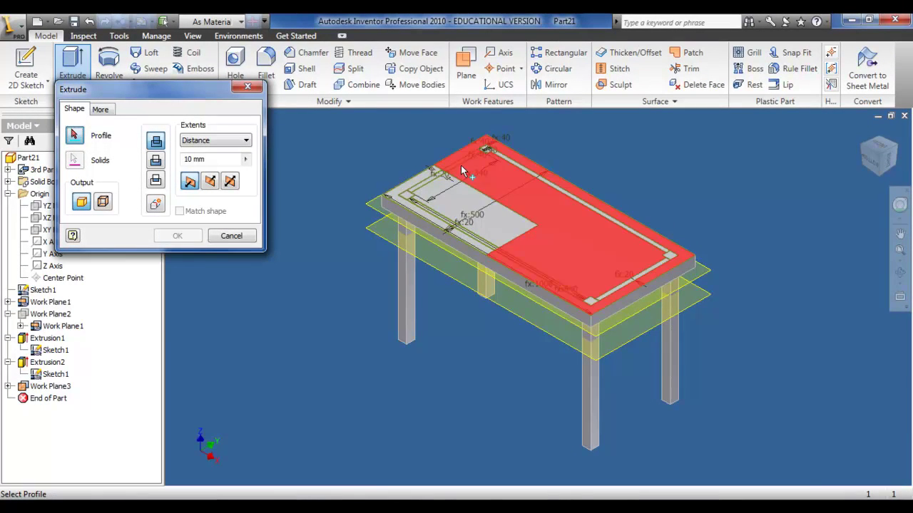
pyautogui.scroll(6, 462, 171)
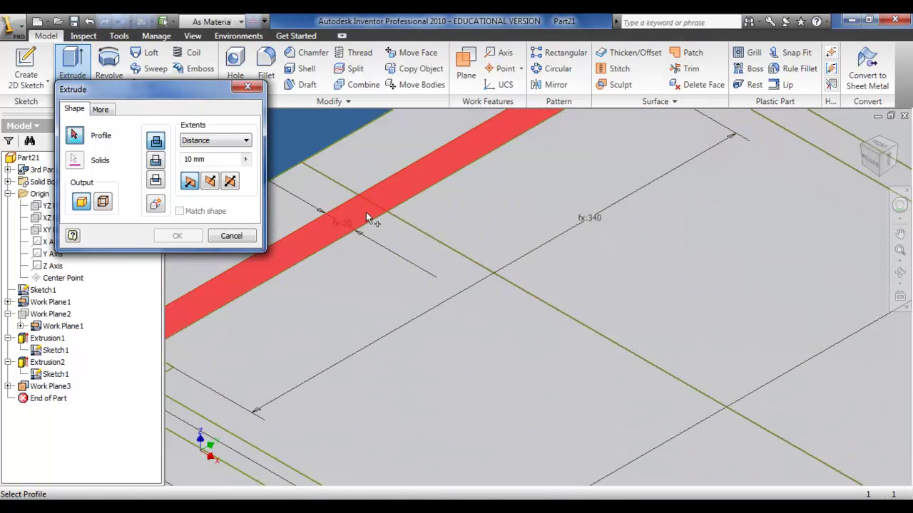
pyautogui.click(365, 222)
pyautogui.scroll(-4, 366, 222)
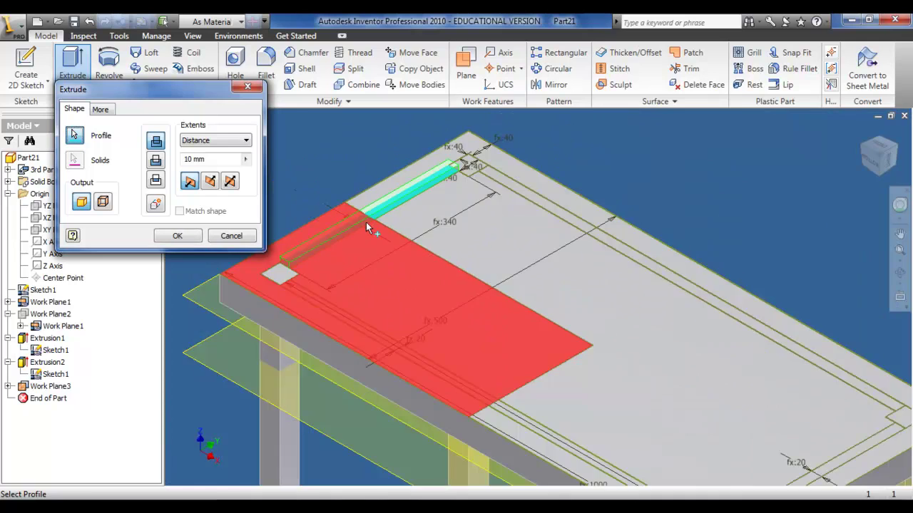
pyautogui.scroll(-4, 365, 222)
pyautogui.scroll(7, 418, 292)
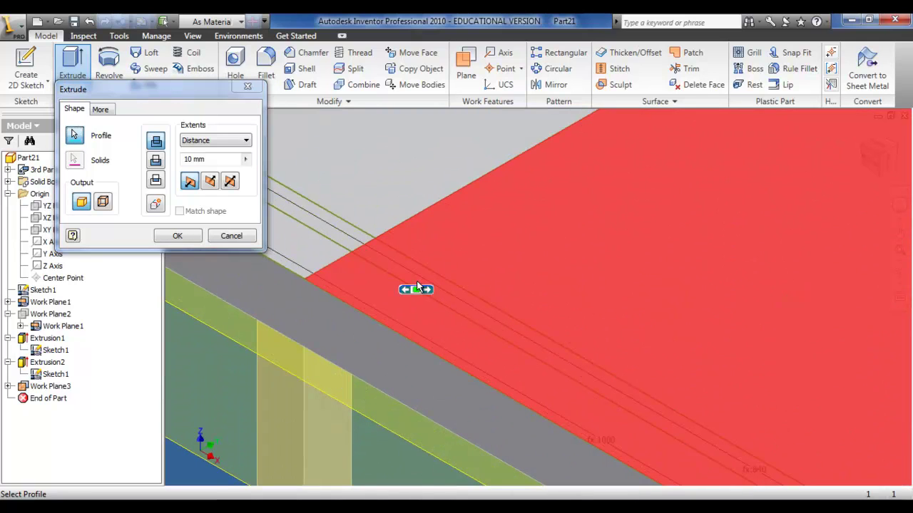
pyautogui.click(416, 284)
pyautogui.click(428, 284)
pyautogui.scroll(-5, 429, 283)
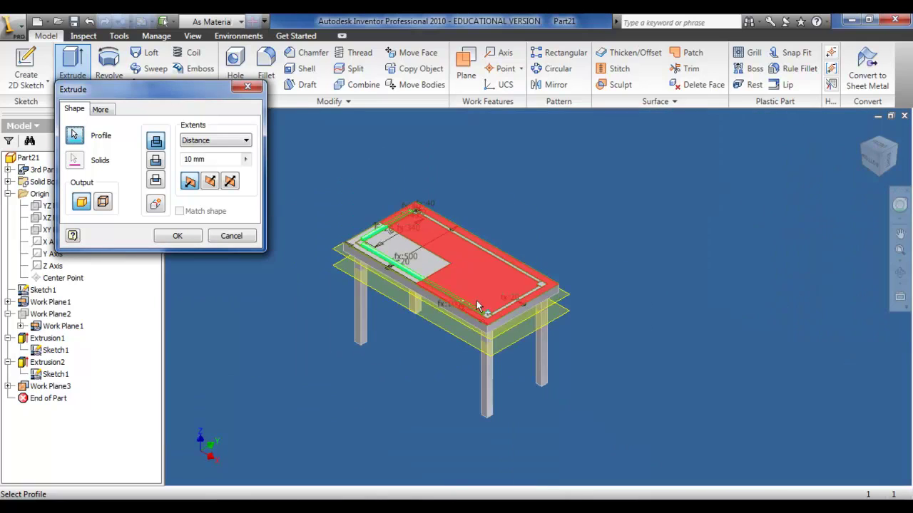
pyautogui.scroll(4, 514, 302)
pyautogui.scroll(3, 515, 302)
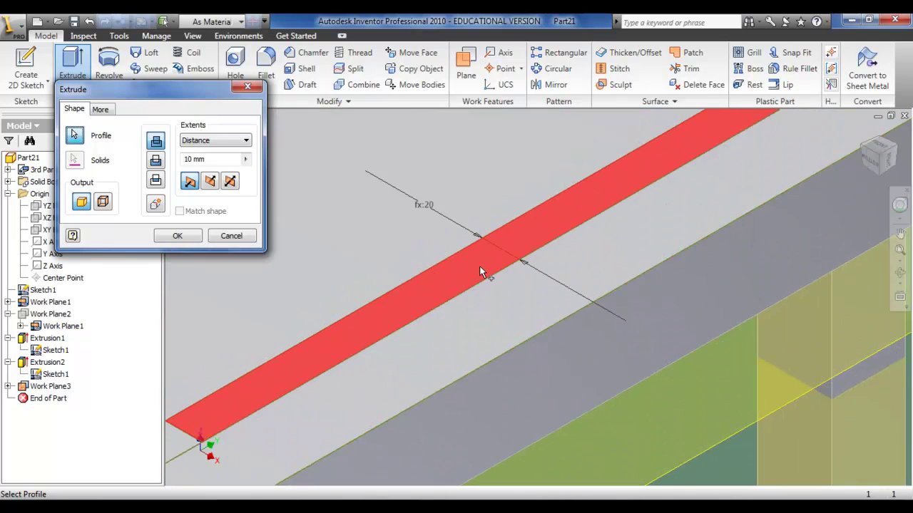
pyautogui.click(480, 267)
pyautogui.scroll(-4, 480, 267)
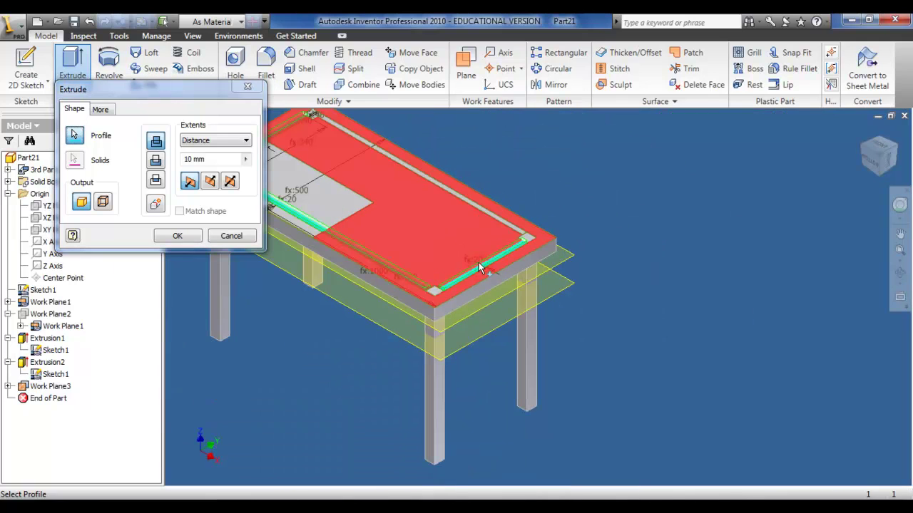
pyautogui.scroll(5, 437, 186)
pyautogui.click(430, 188)
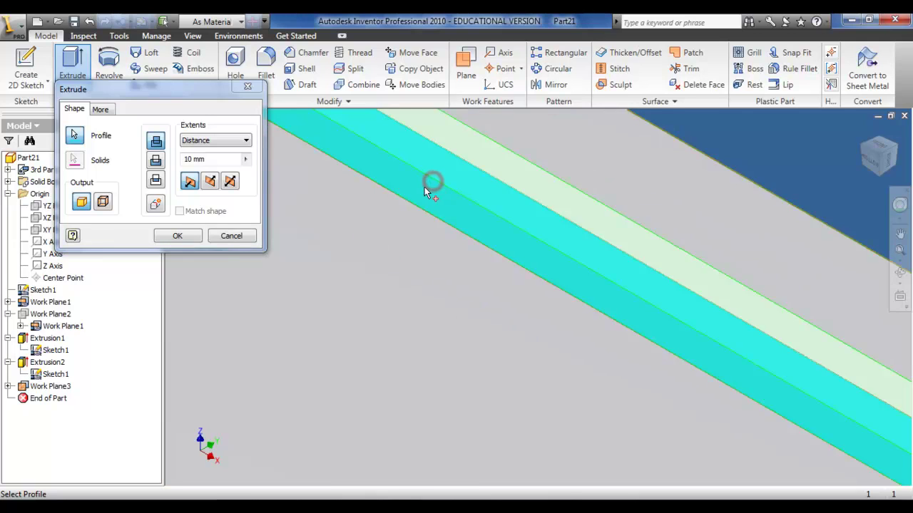
pyautogui.scroll(-5, 426, 186)
# Extrude the rails From To between the lower and upper work planes.
pyautogui.click(214, 140)
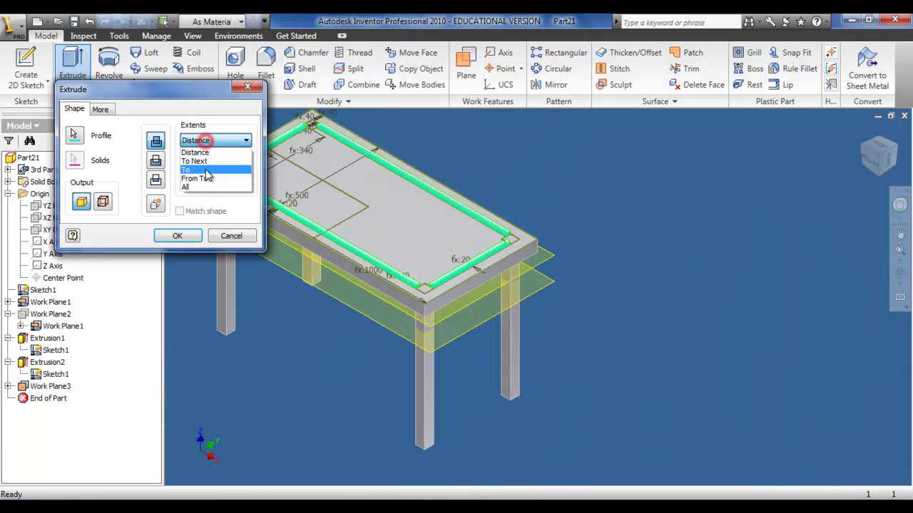
pyautogui.click(201, 178)
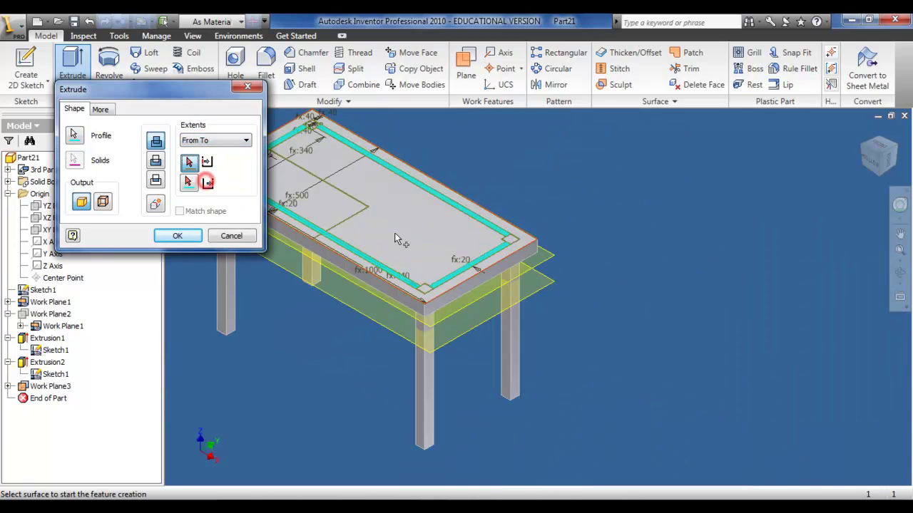
pyautogui.click(554, 284)
pyautogui.click(550, 255)
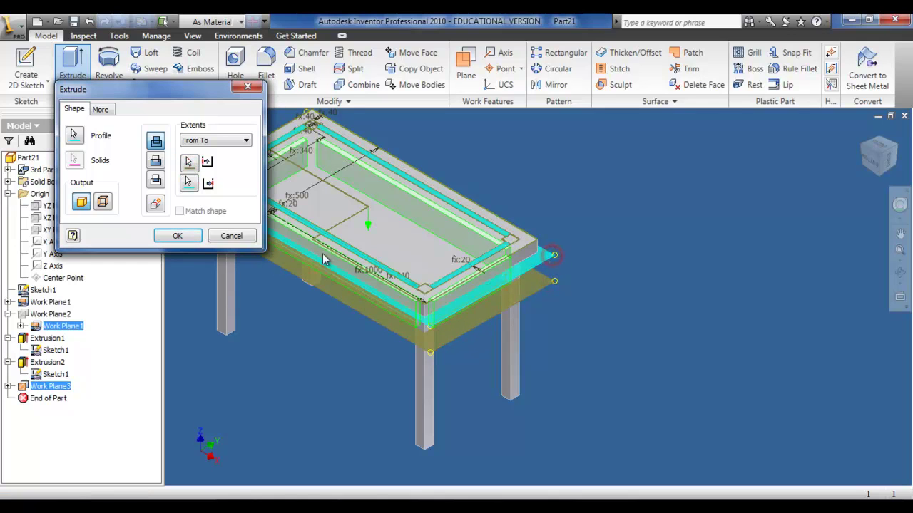
pyautogui.click(197, 238)
pyautogui.moveTo(268, 248); pyautogui.dragTo(367, 204, button='middle')
pyautogui.click(365, 205)
# Hide both work planes beneath the tabletop.
pyautogui.rightClick(371, 217)
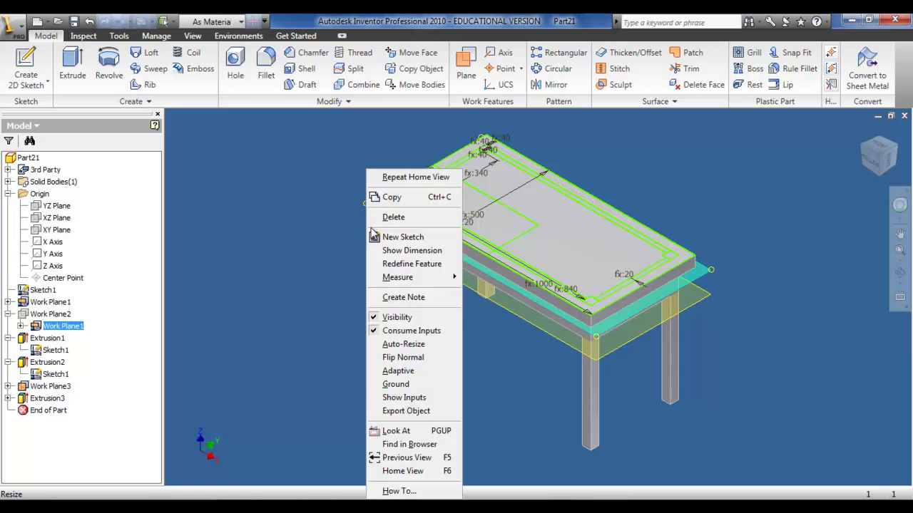
pyautogui.click(388, 314)
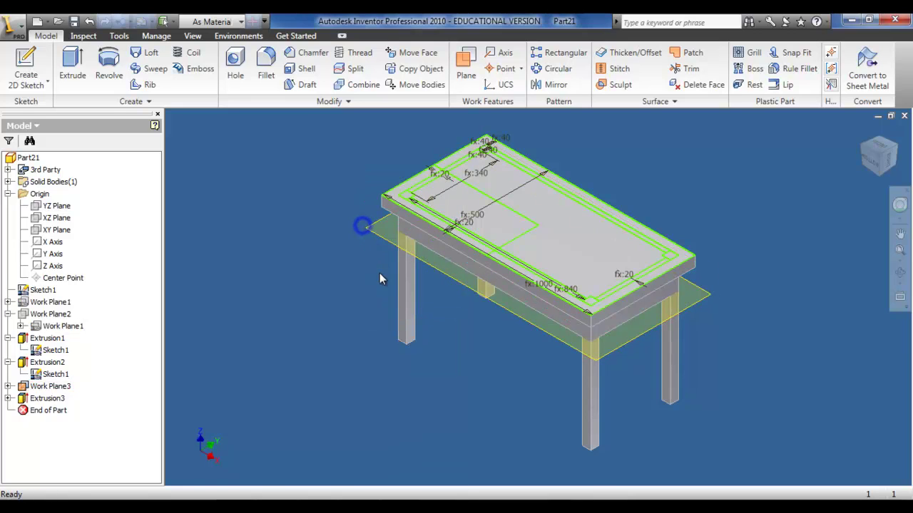
pyautogui.rightClick(363, 231)
pyautogui.press('Escape')
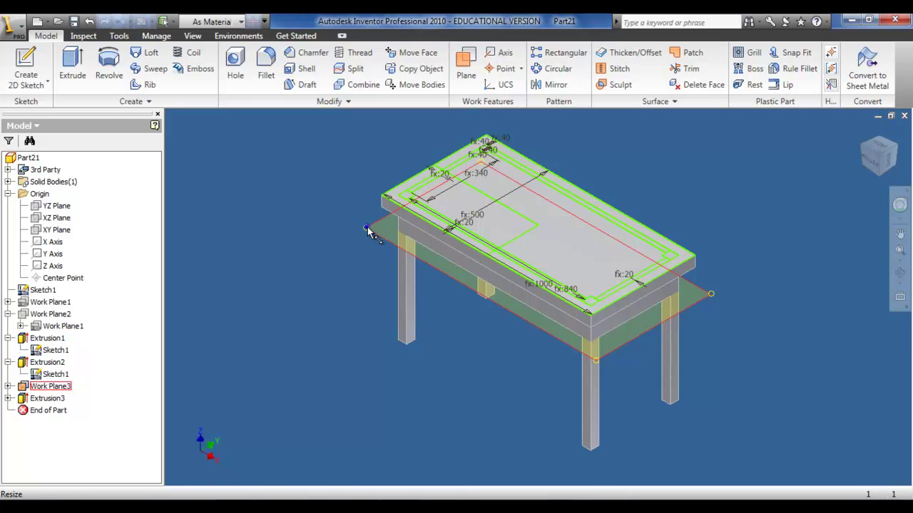
pyautogui.click(367, 228)
pyautogui.rightClick(367, 228)
pyautogui.click(390, 316)
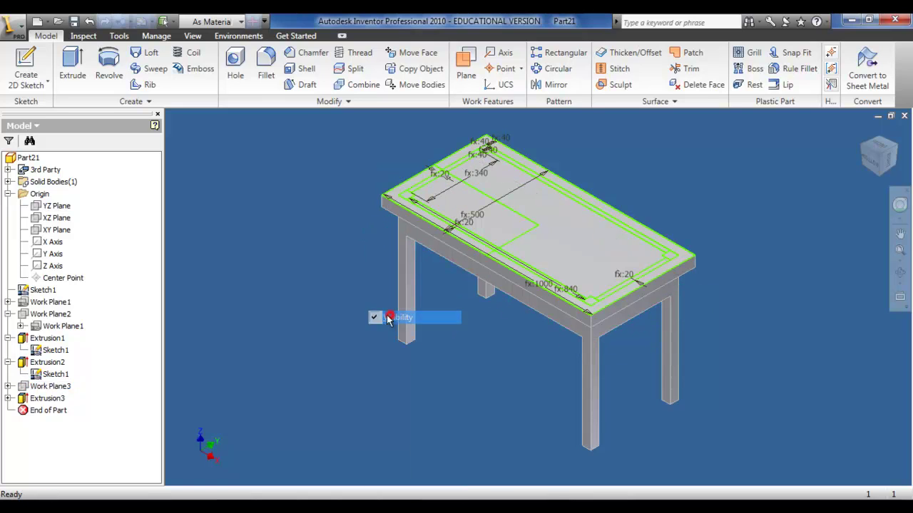
# Hide Sketch1, check the table from the right and isometric views, then switch to Excel.
pyautogui.click(42, 291)
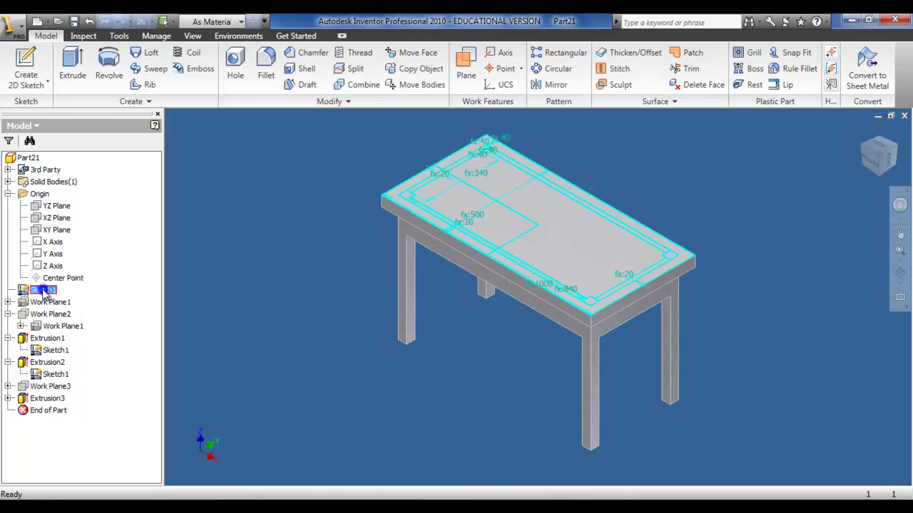
pyautogui.rightClick(42, 291)
pyautogui.click(78, 217)
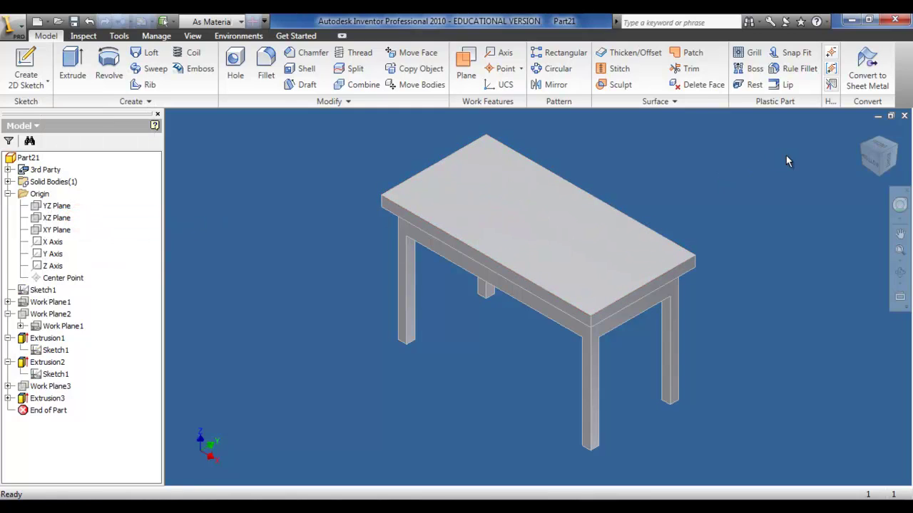
pyautogui.click(885, 160)
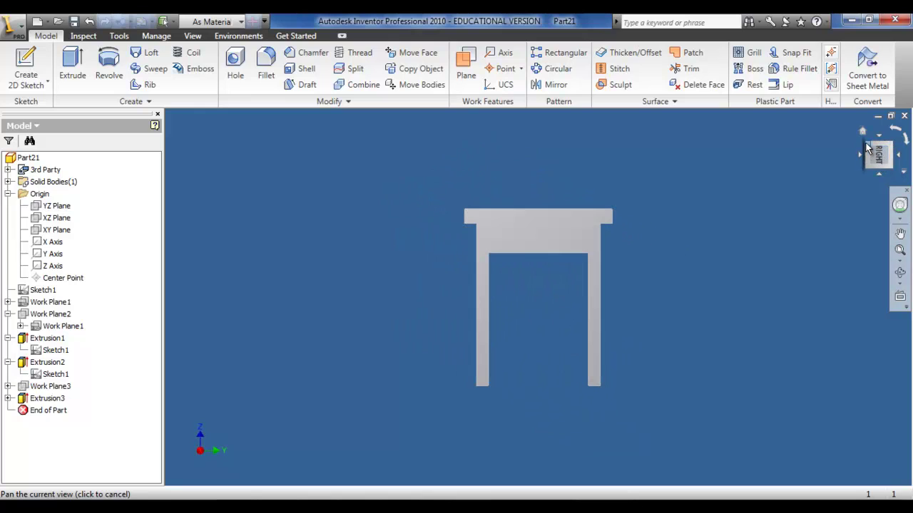
pyautogui.click(867, 145)
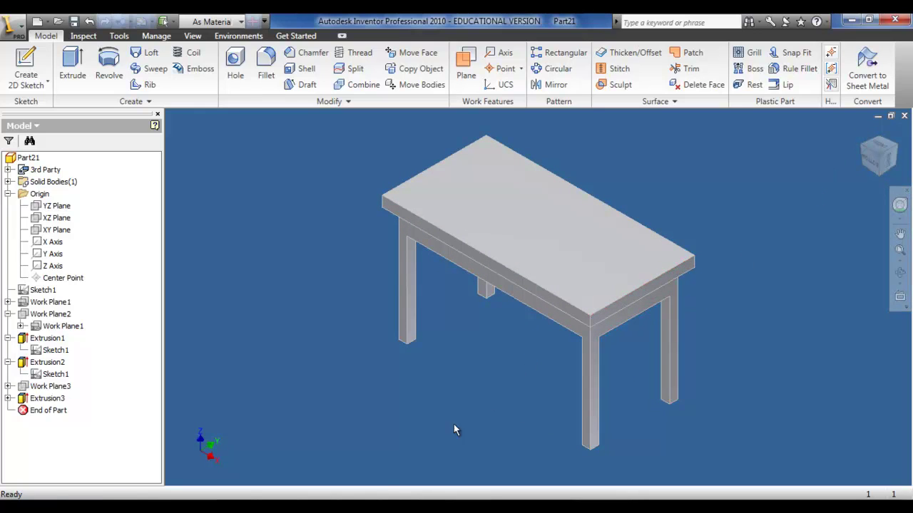
pyautogui.hotkey('alt', 'Tab')
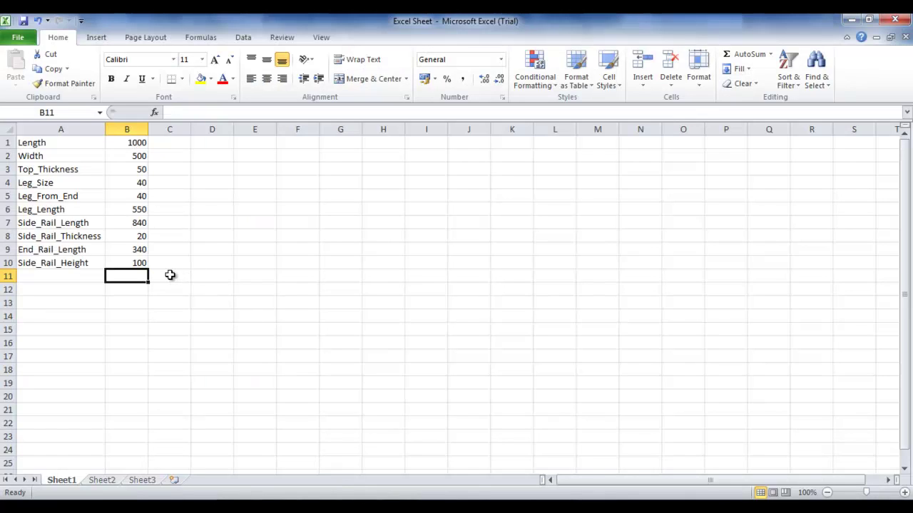
# Change Side_Rail_Height in B10 to 50 and save the workbook.
pyautogui.click(135, 263)
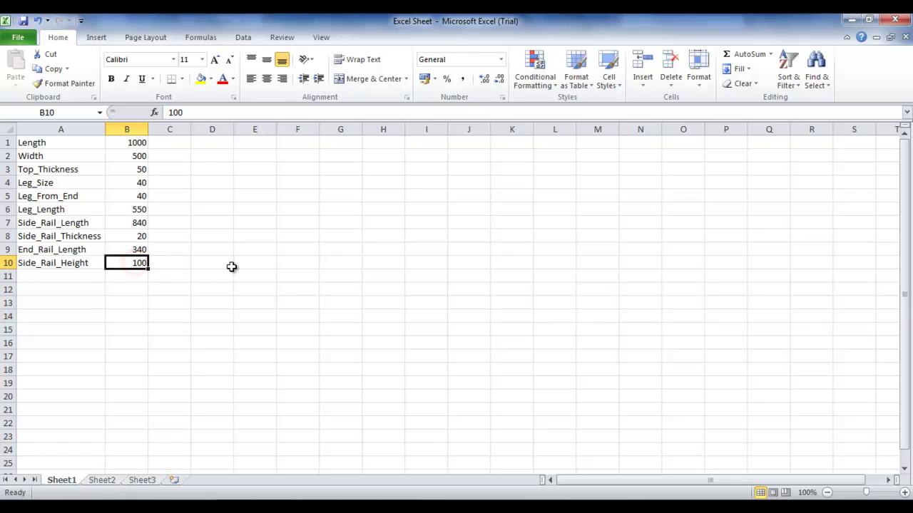
pyautogui.write('50')
pyautogui.press('Return')
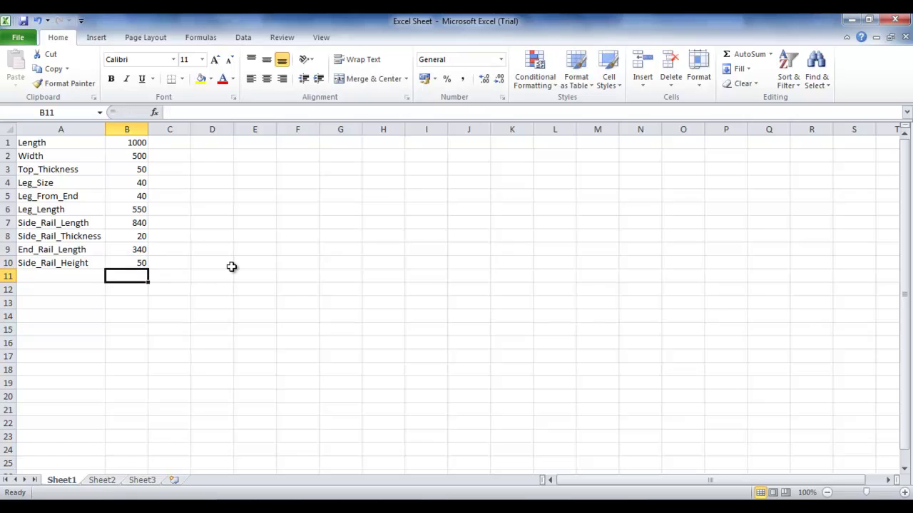
pyautogui.click(23, 21)
# Switch back to Inventor to view the table with its Extrusion3 rails.
pyautogui.click(401, 438)
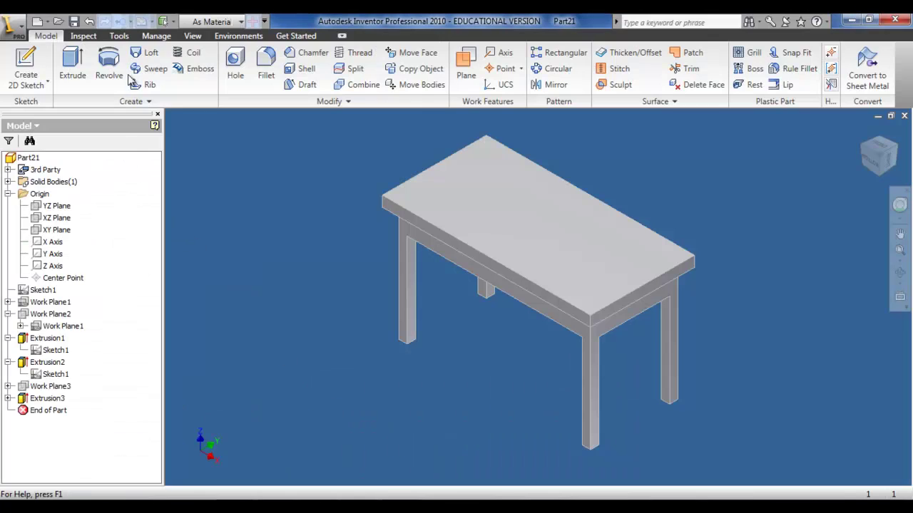